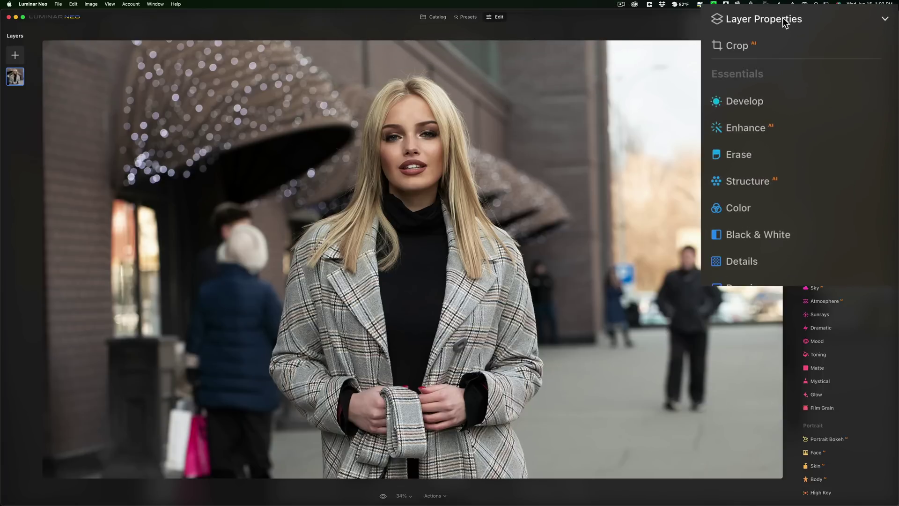
- Apply a Portrait Background mask to the street photo's layer from the Masking options
left_click(827, 82)
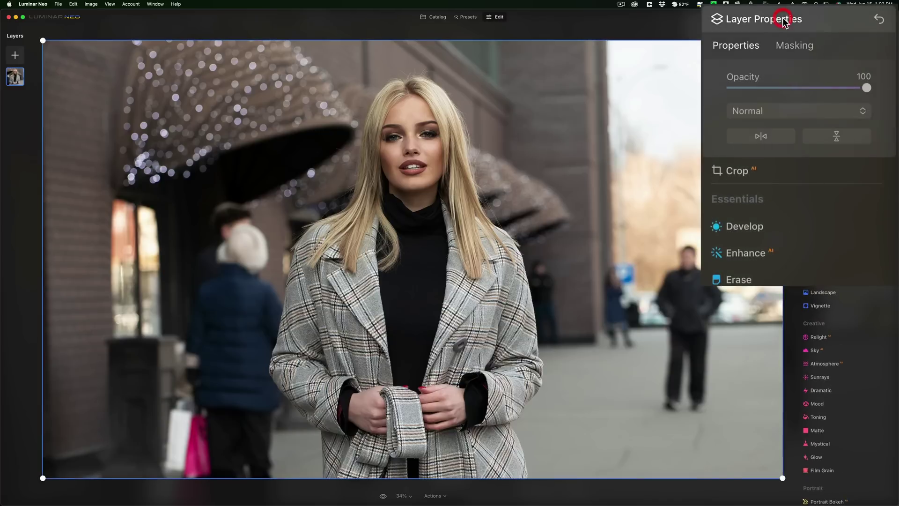
left_click(790, 49)
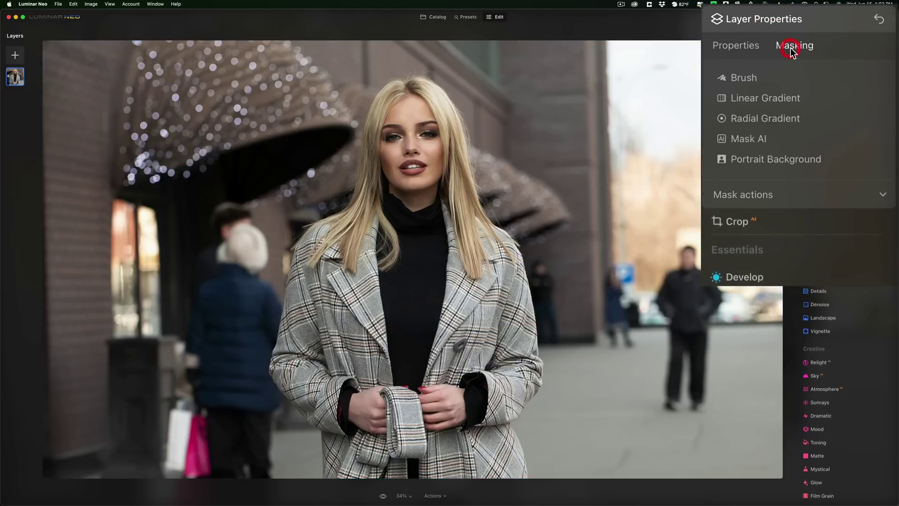
left_click(775, 160)
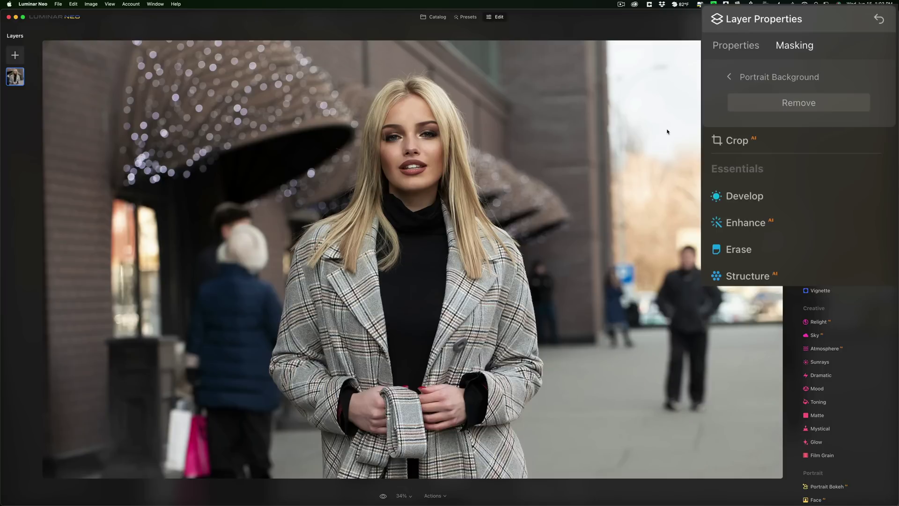
- Remove the detected street background from behind the woman
left_click(801, 103)
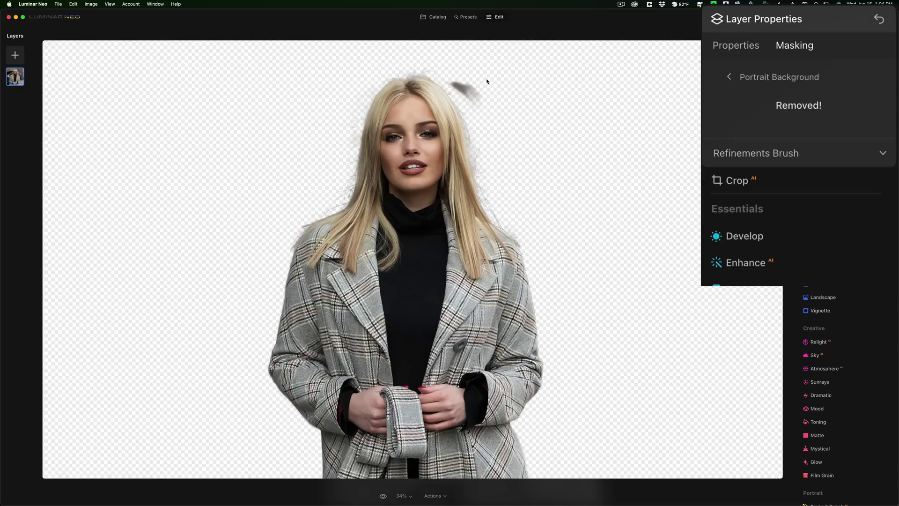
- Erase the dark smudge above her hair with the Background refinement brush at size 52
left_click(755, 154)
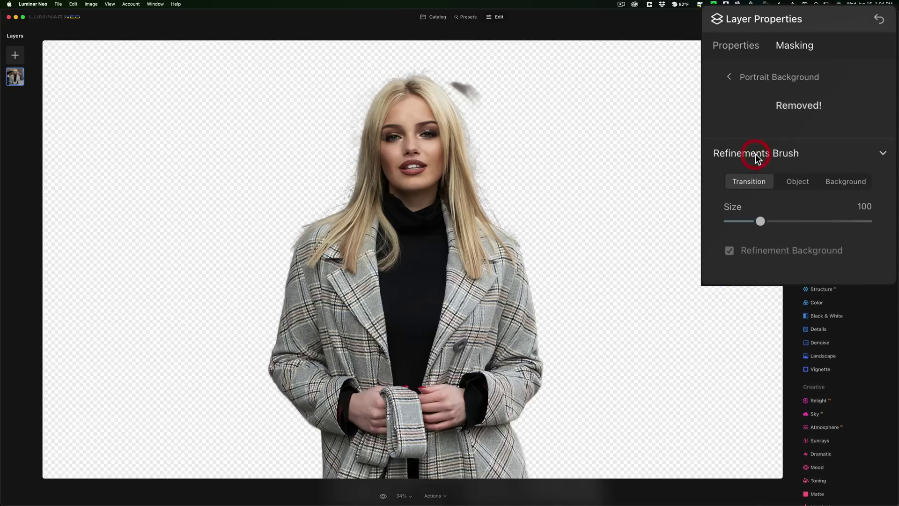
left_click(848, 183)
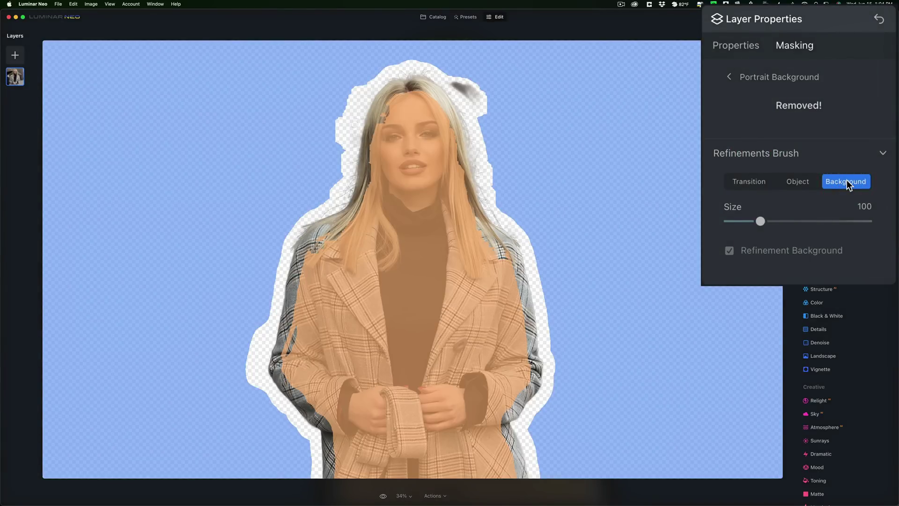
left_click(806, 182)
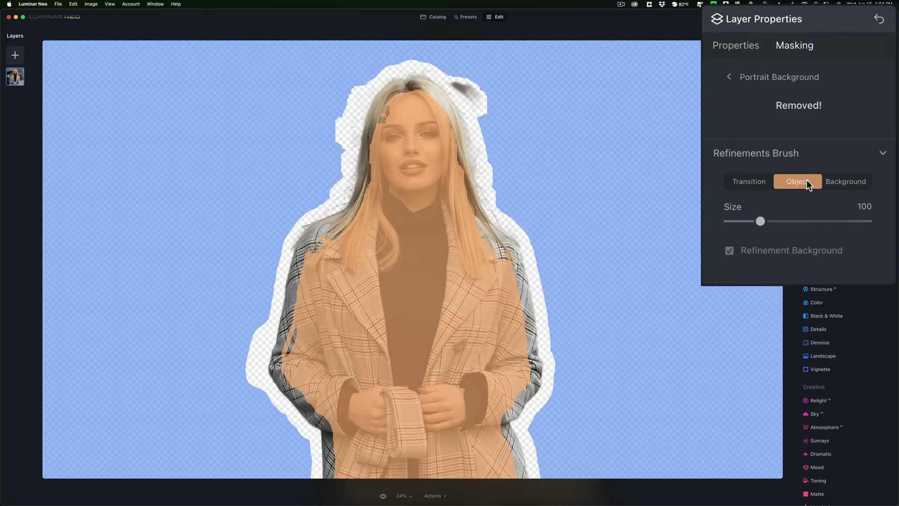
left_click(747, 182)
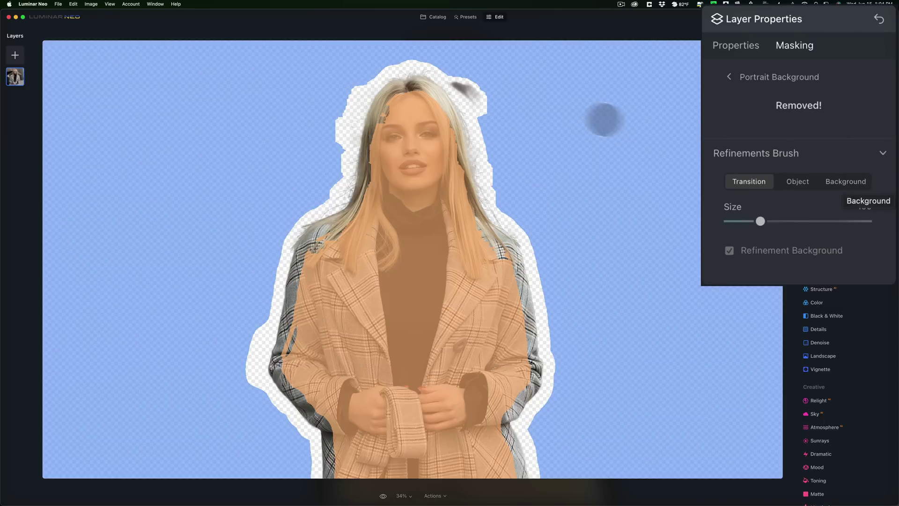
left_click(852, 183)
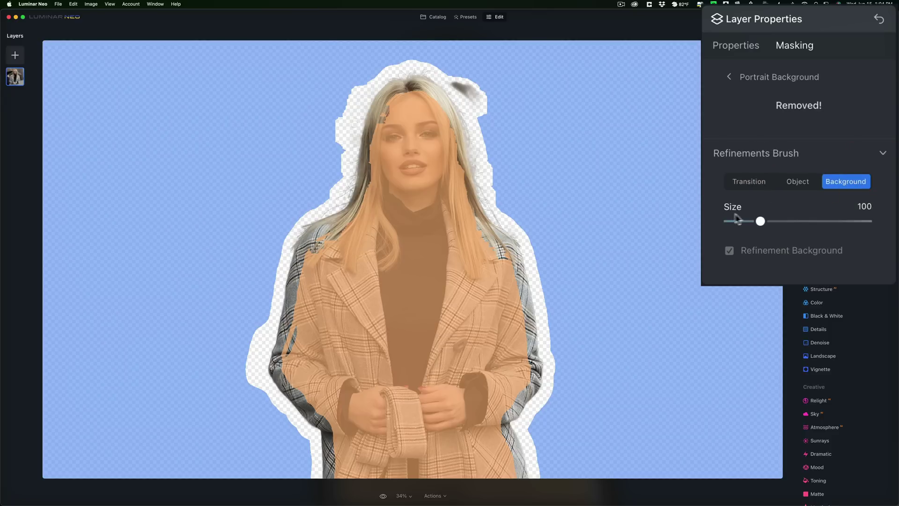
left_click_drag(763, 221, 744, 221)
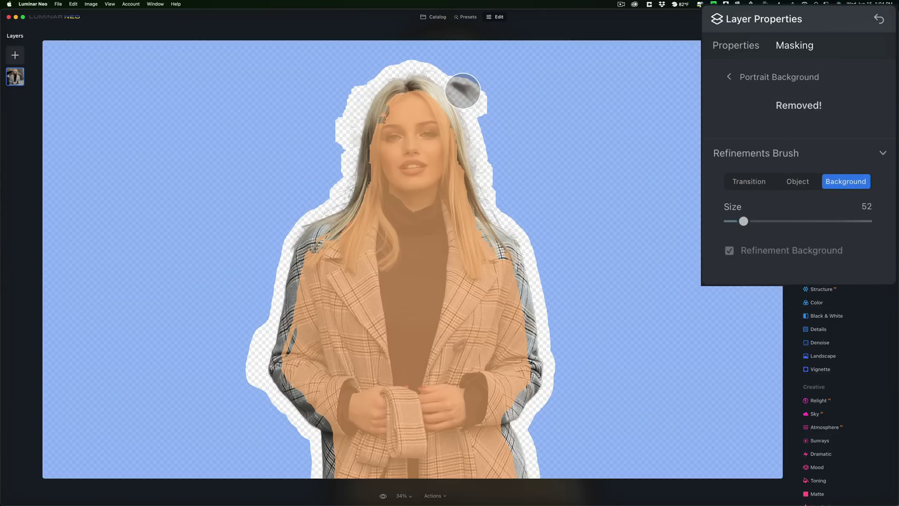
left_click_drag(484, 100, 467, 88)
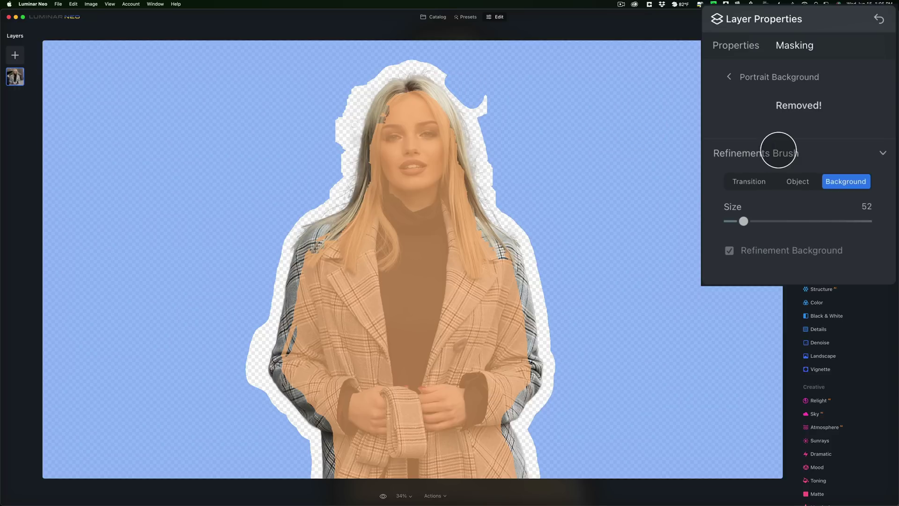
left_click(816, 148)
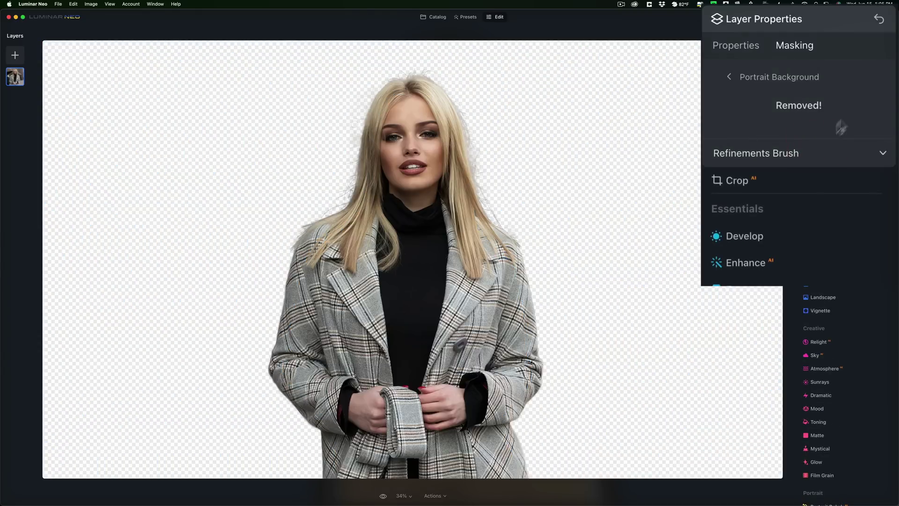
- Open the export-to-disk dialog, set to PNG with Save Transparency enabled
left_click(831, 18)
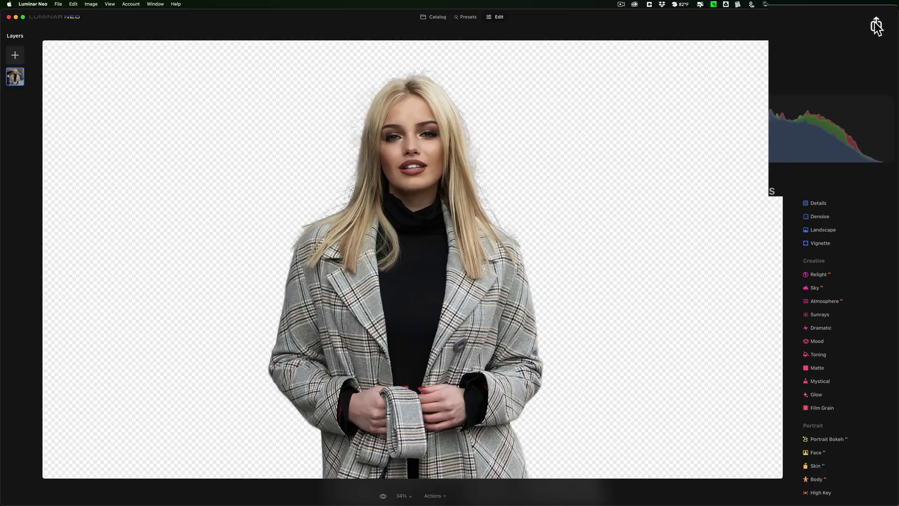
left_click(877, 24)
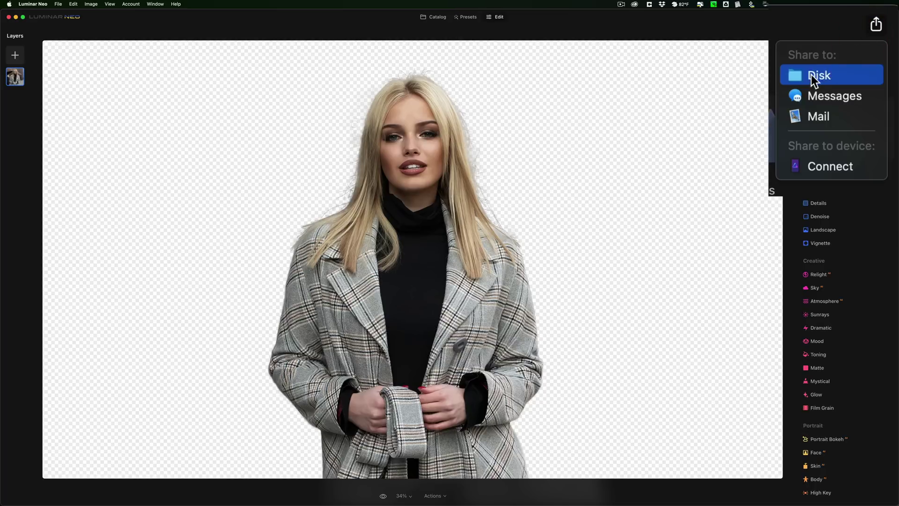
left_click(811, 76)
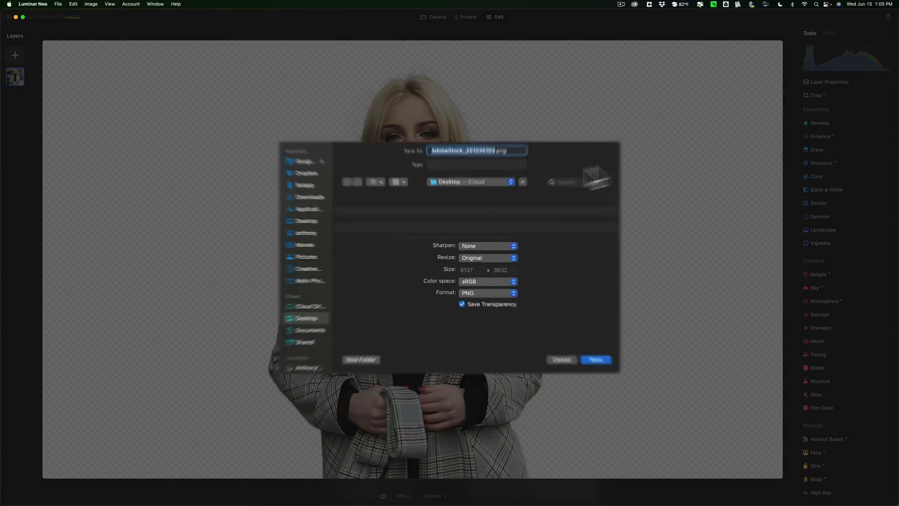
- Save the cut-out as 'Winter' PNG to the Desktop with transparency kept
type("Winter")
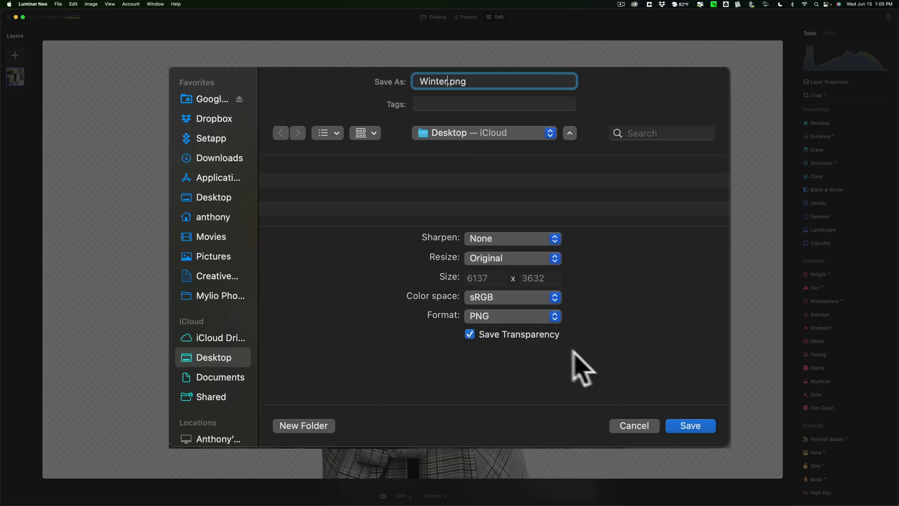
left_click(696, 424)
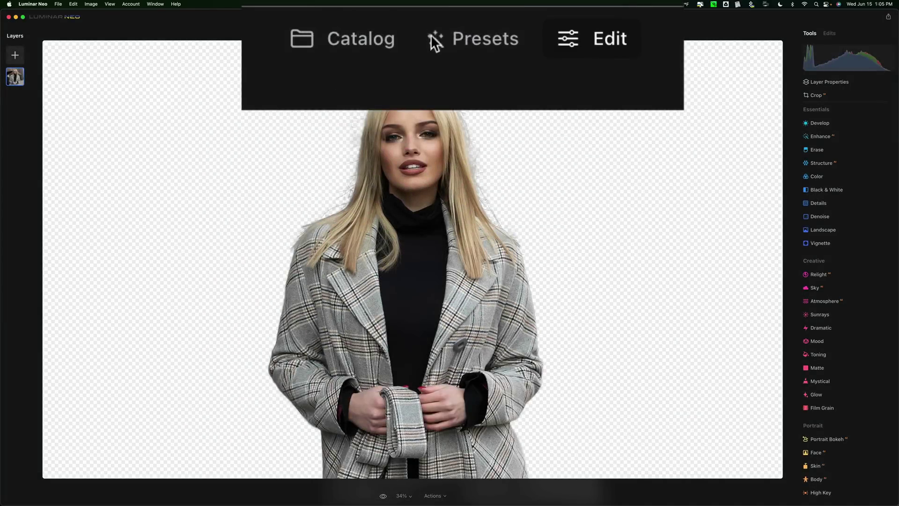
- Open the snowy river photo from the catalog in the Edit workspace
left_click(403, 15)
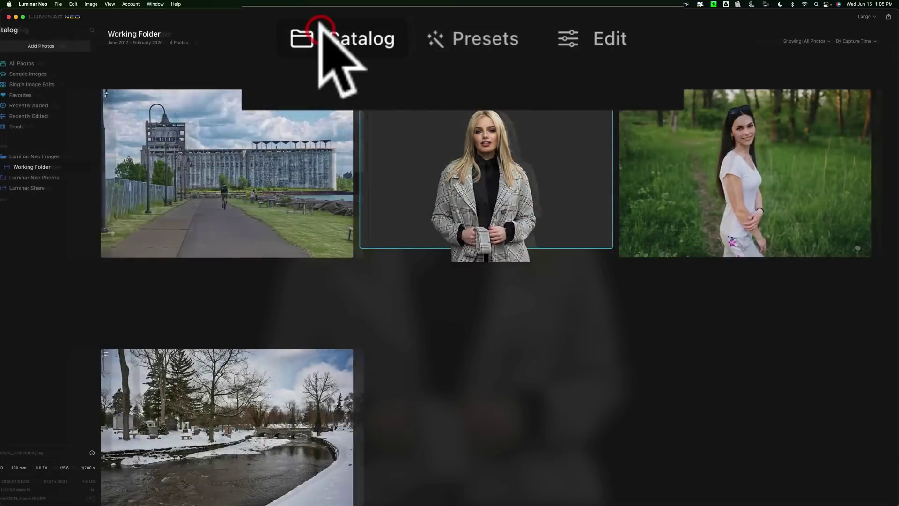
double_click(251, 399)
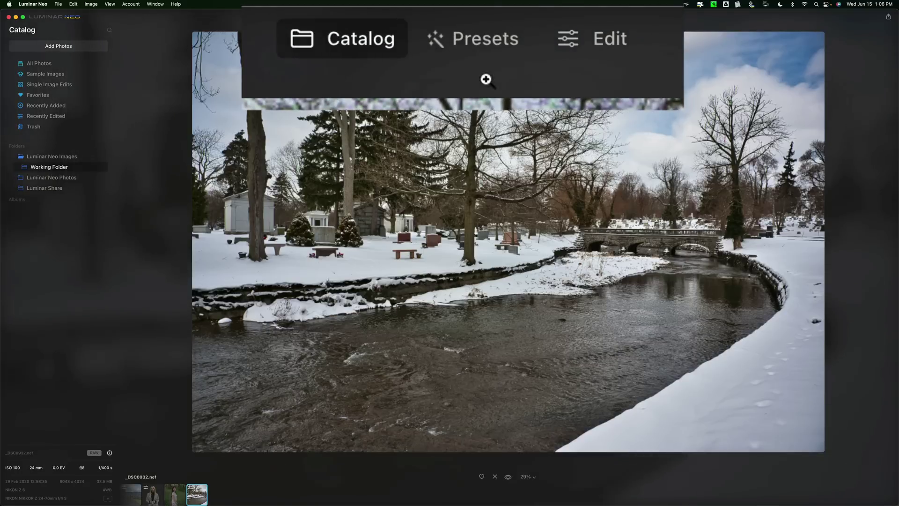
left_click(582, 42)
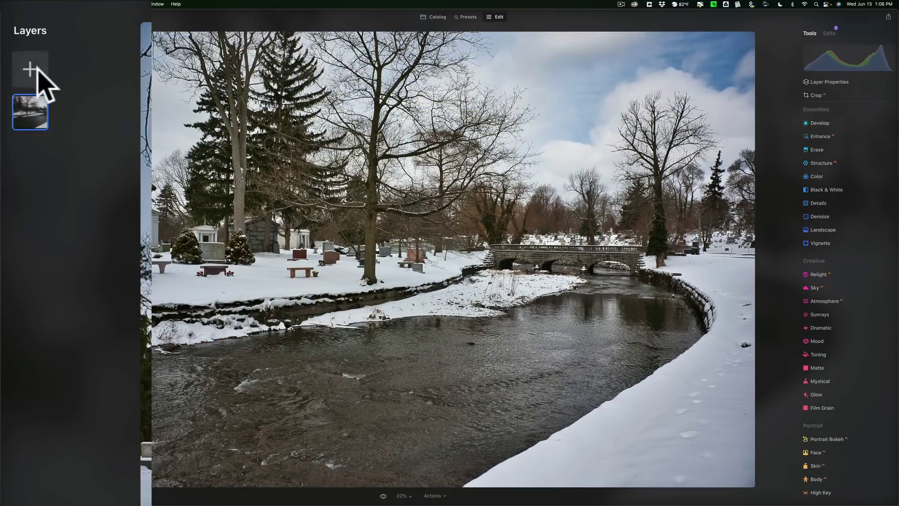
- Load Winter.png as a new image layer over the snowy creek photo
left_click(31, 69)
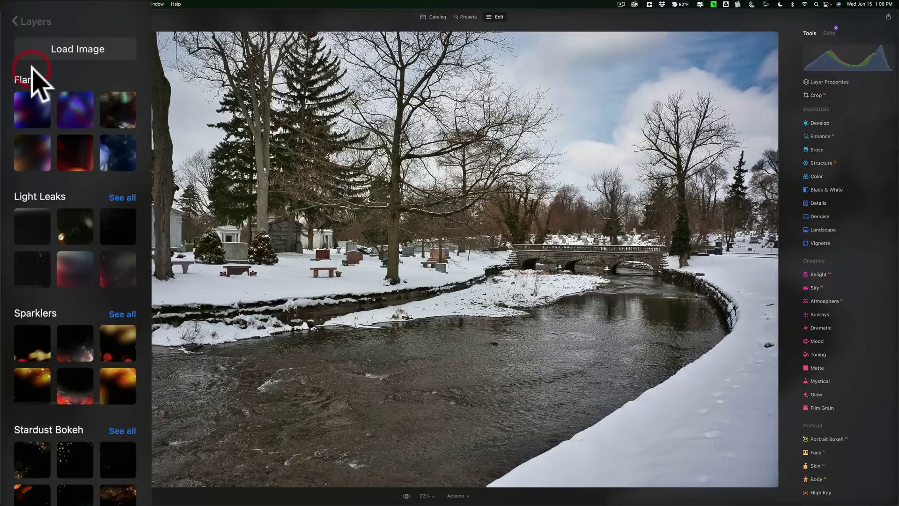
left_click(76, 48)
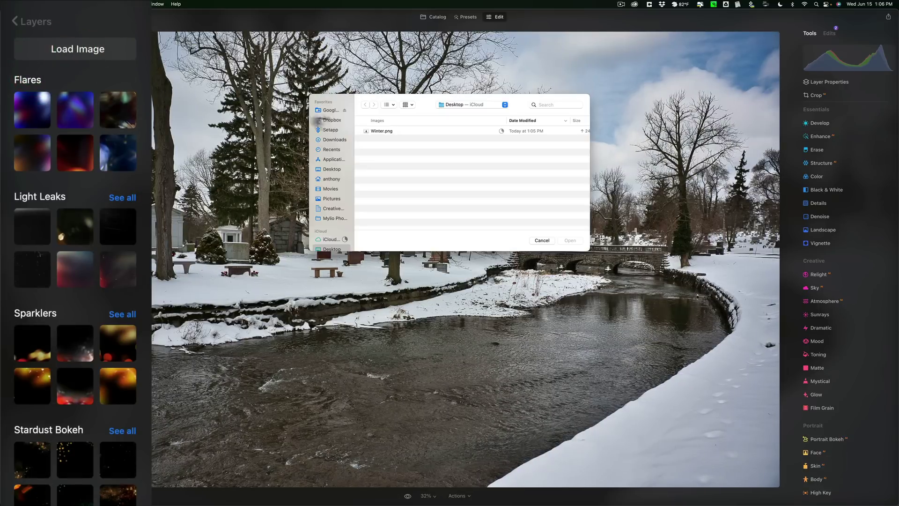
left_click(381, 130)
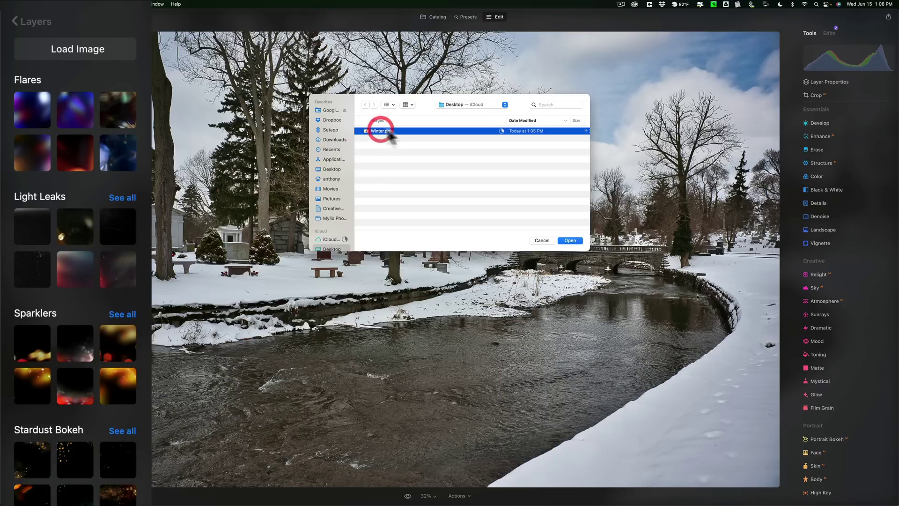
left_click(572, 241)
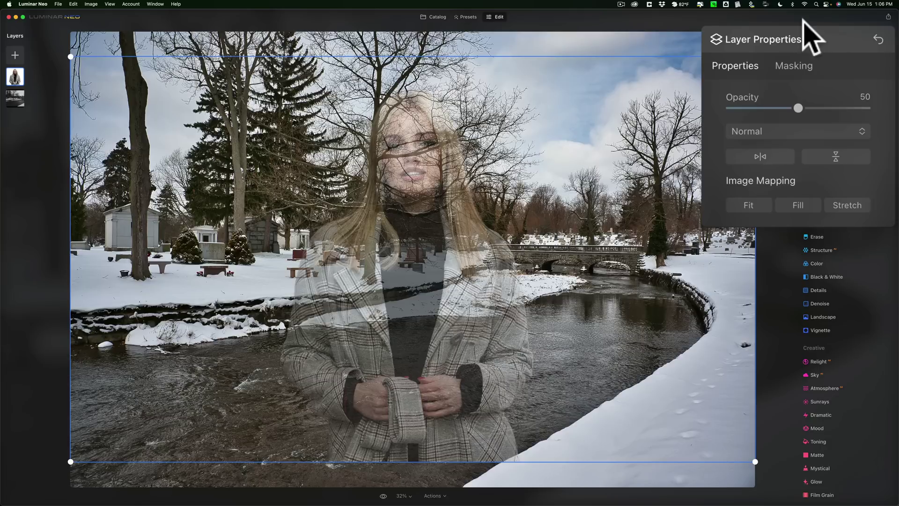
- Set the woman layer to 100 opacity, resize it and move it left of the river
left_click_drag(801, 108, 867, 109)
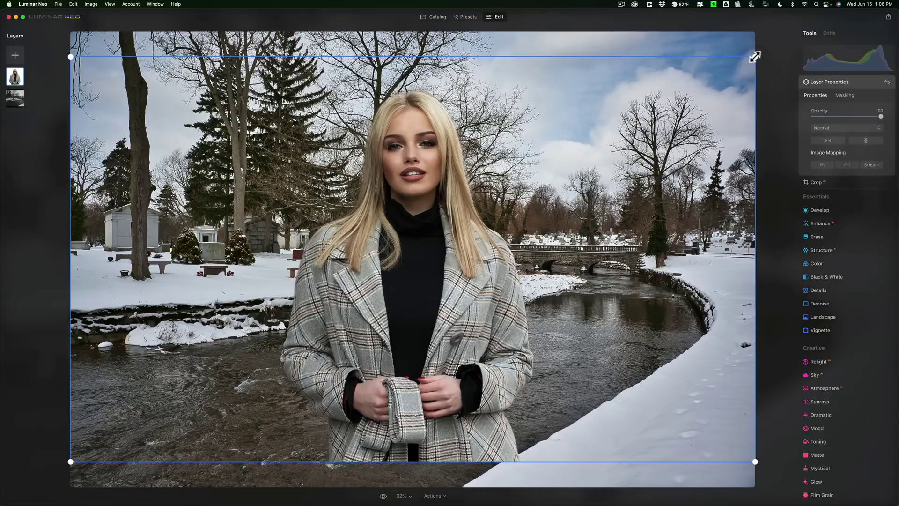
left_click_drag(753, 57, 721, 78)
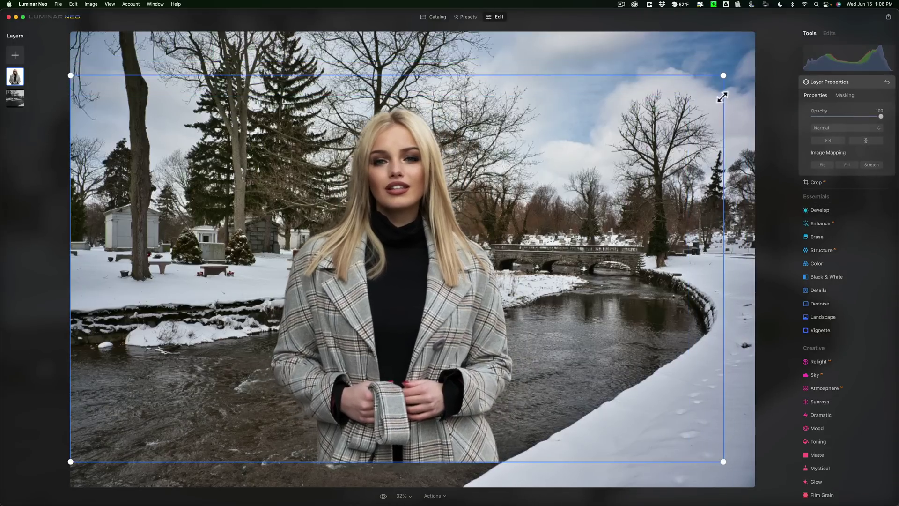
left_click_drag(381, 258, 290, 279)
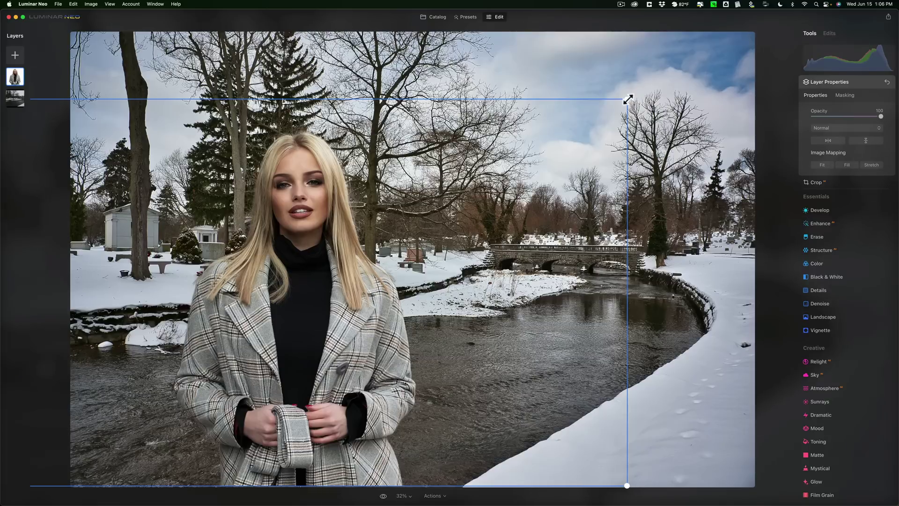
left_click_drag(628, 98, 674, 74)
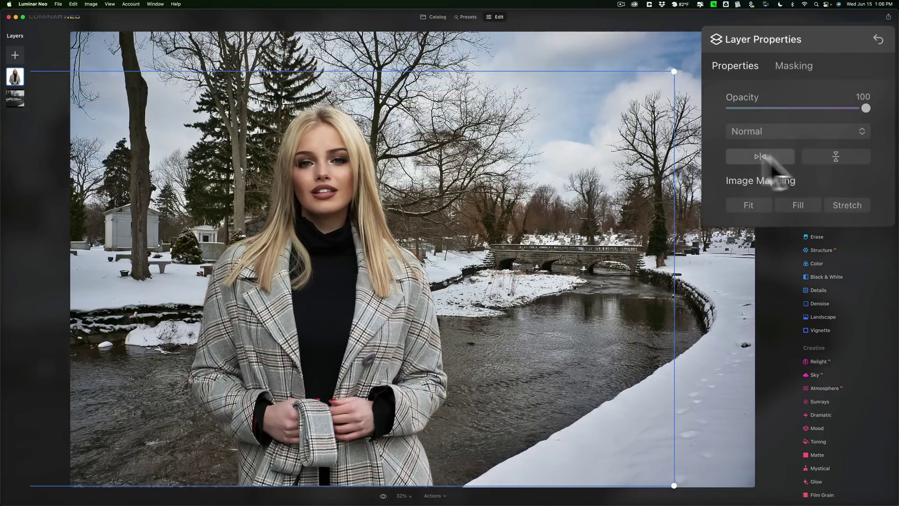
- Keep Normal blending and original orientation, then map the woman layer with Fill across the canvas
left_click(801, 132)
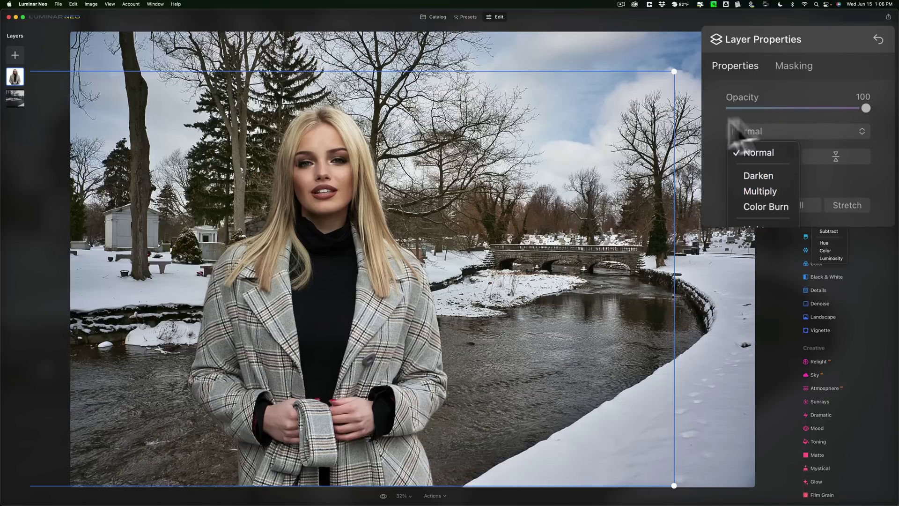
left_click(744, 151)
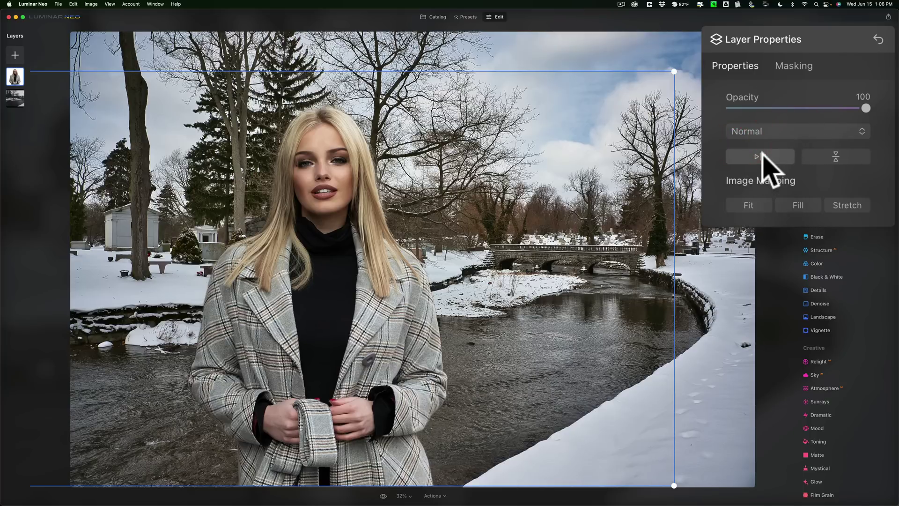
left_click(760, 156)
left_click(761, 155)
left_click(760, 156)
left_click(761, 156)
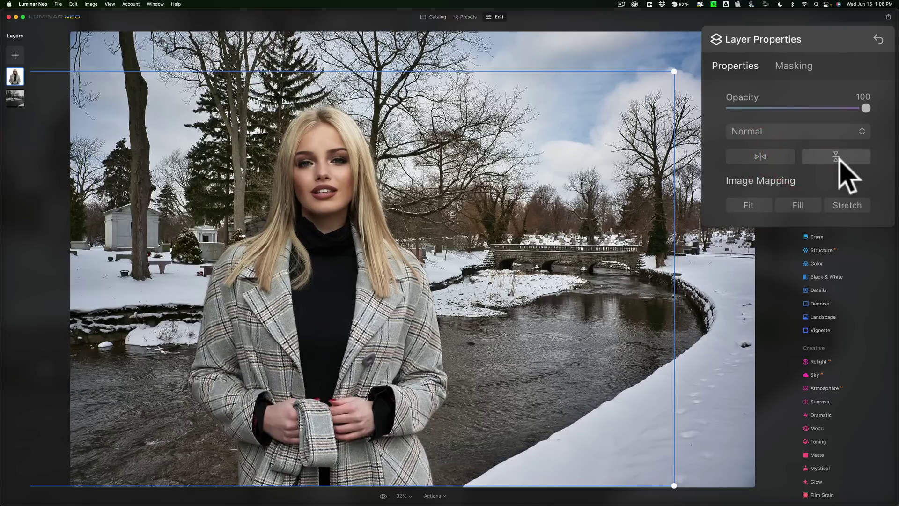
left_click(836, 156)
left_click(836, 156)
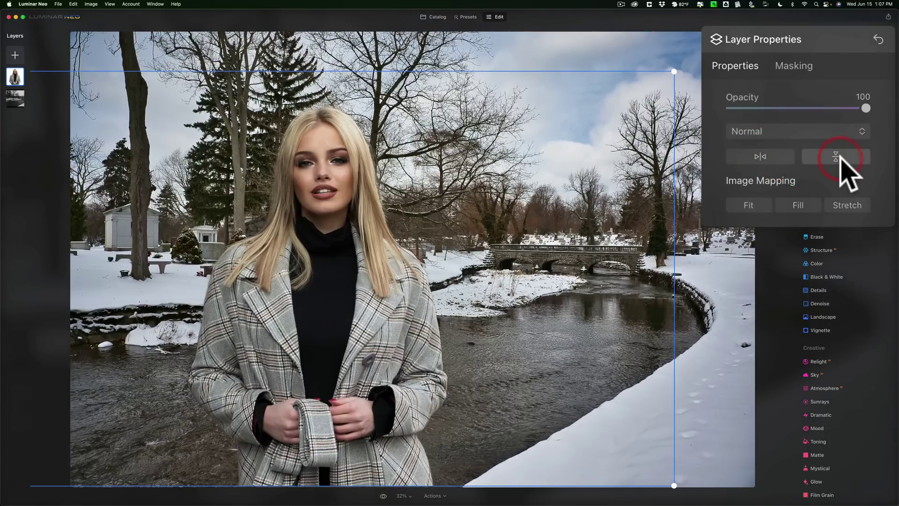
left_click(750, 203)
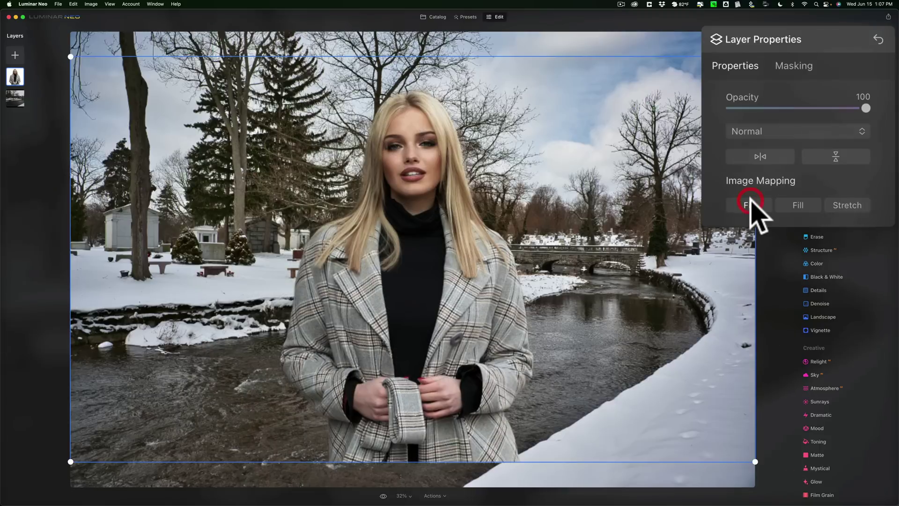
left_click(796, 205)
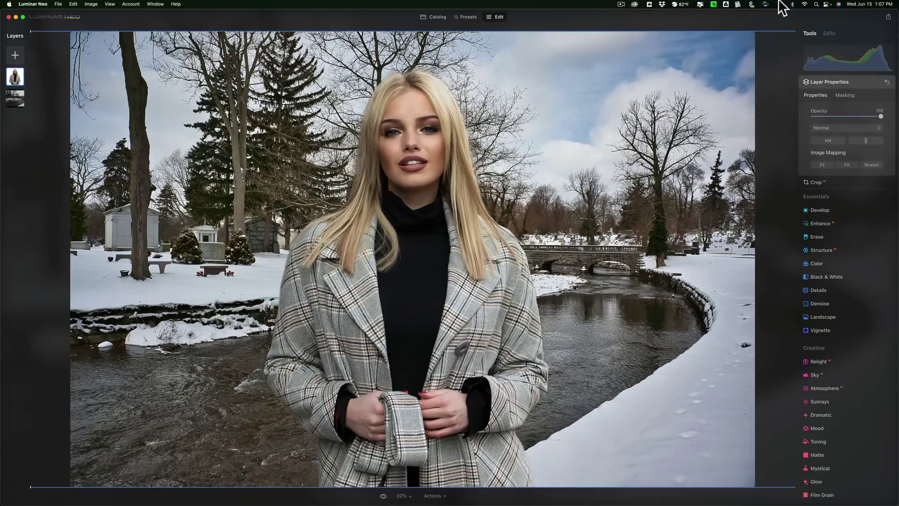
- Open the photo of the woman in the grassy field from the Working Folder
left_click(852, 82)
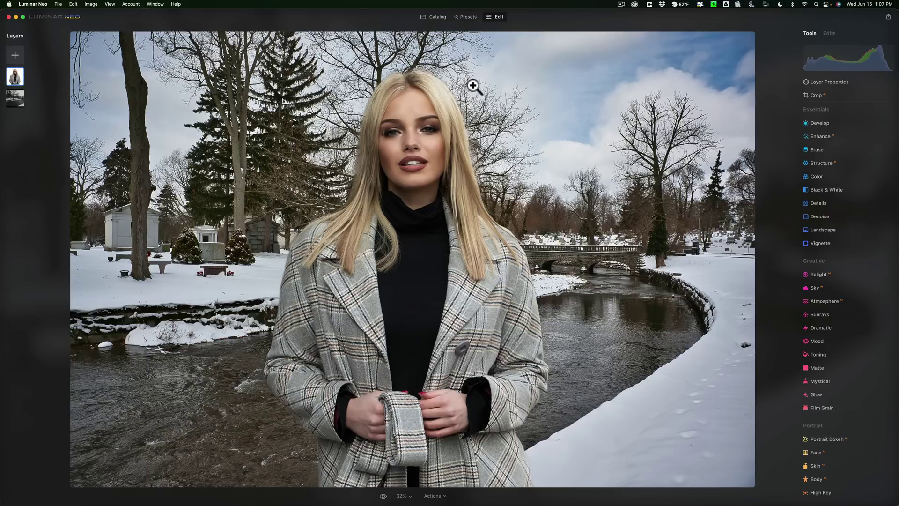
left_click(437, 17)
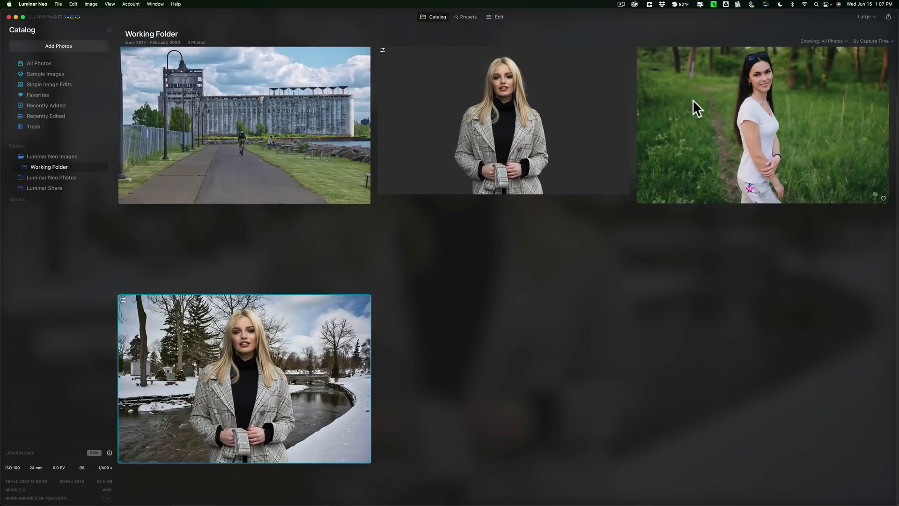
double_click(714, 98)
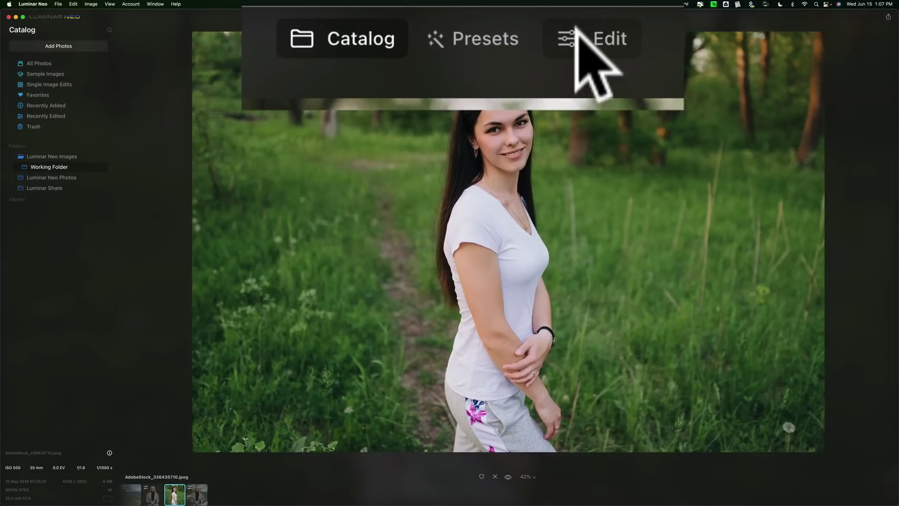
- Remove the green forest background from the T-shirt portrait with the Portrait Background mask
left_click(507, 13)
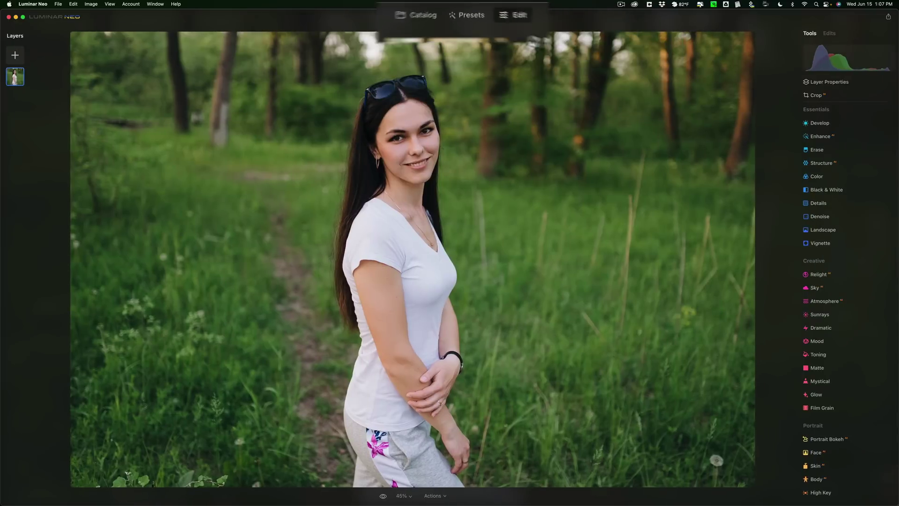
left_click(811, 82)
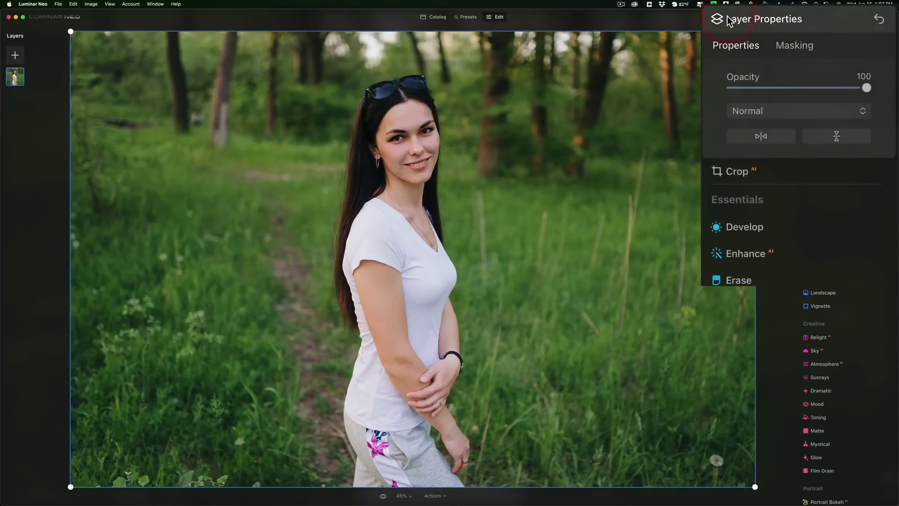
left_click(794, 46)
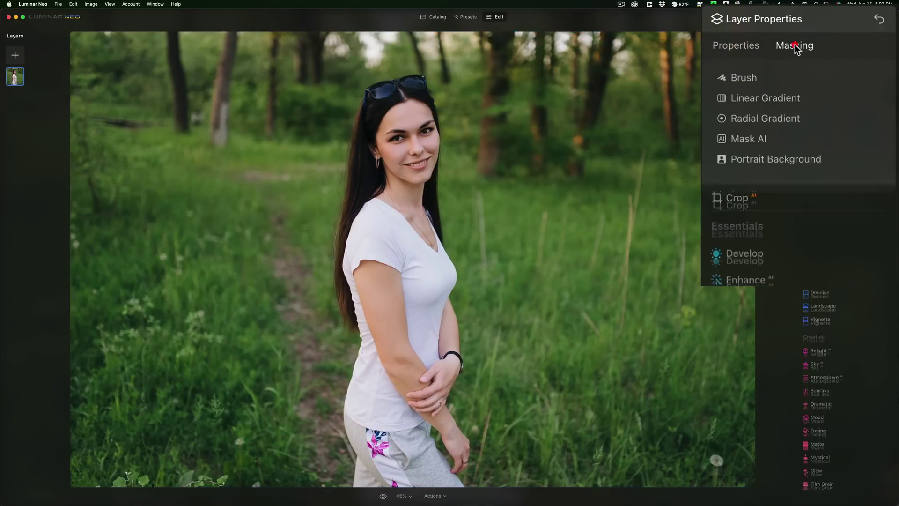
left_click(769, 160)
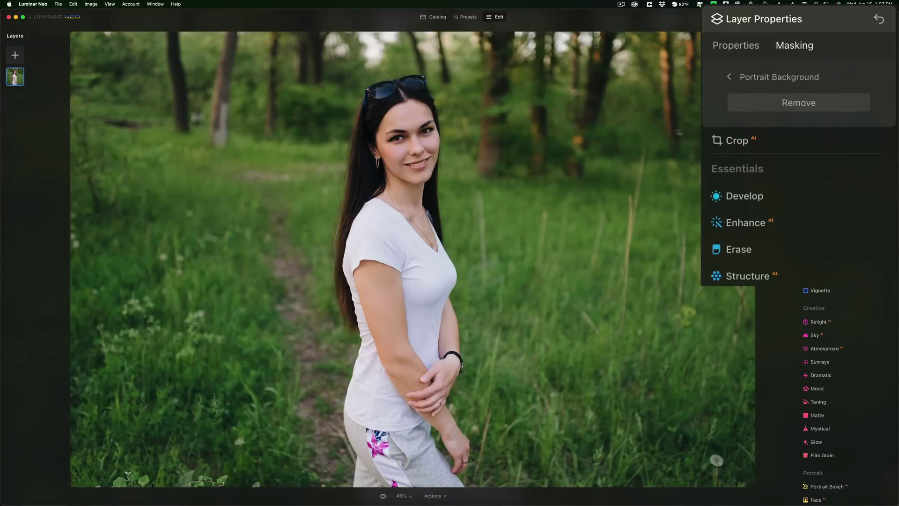
left_click(786, 103)
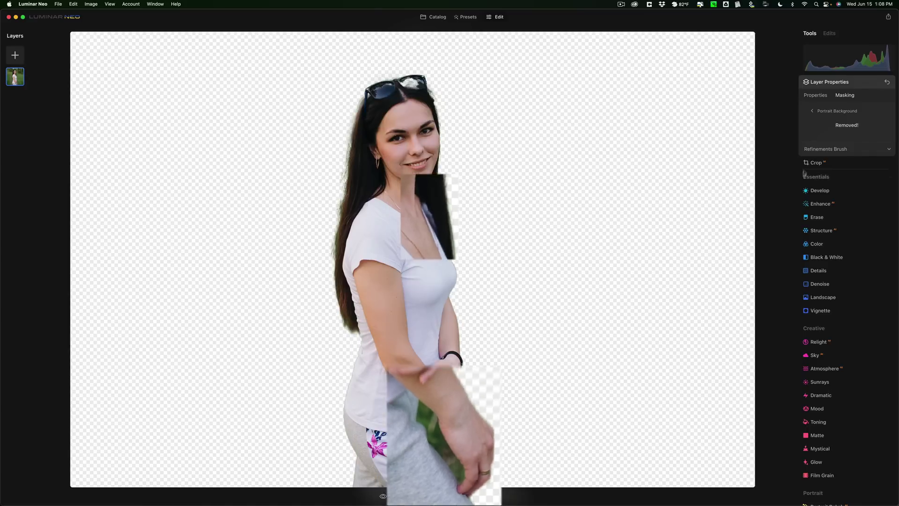
- Refine the cutout edge along the hand and hip with a size 45 Transition brush
left_click(739, 153)
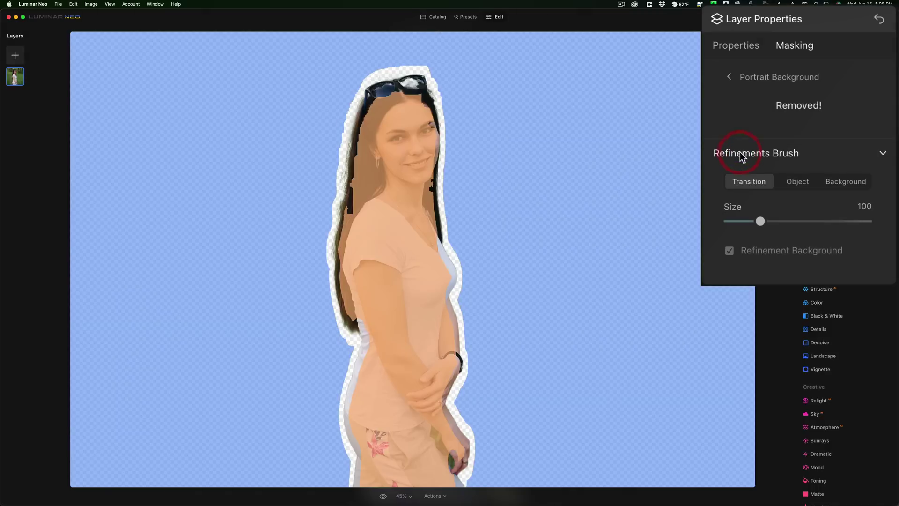
left_click(748, 182)
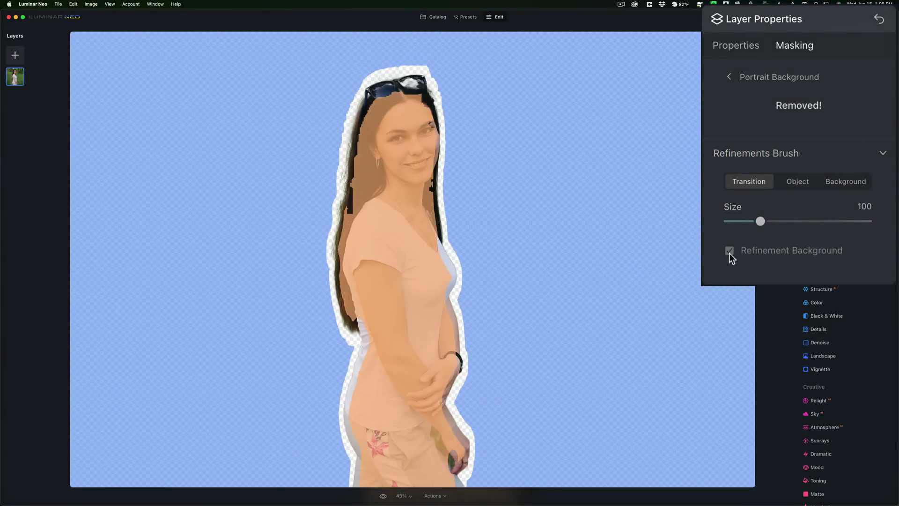
left_click_drag(760, 222, 741, 221)
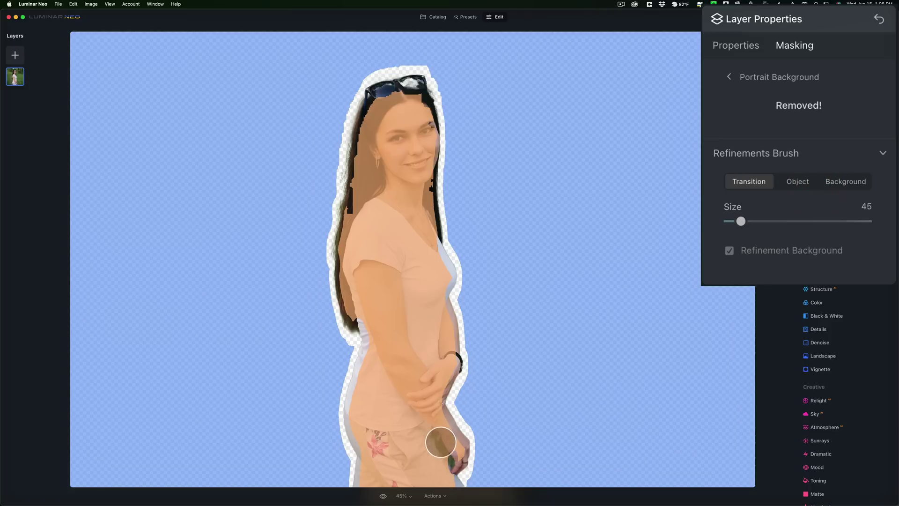
mouse_move(435, 428)
left_mouse_down()
mouse_move(462, 478)
mouse_move(442, 433)
left_mouse_up()
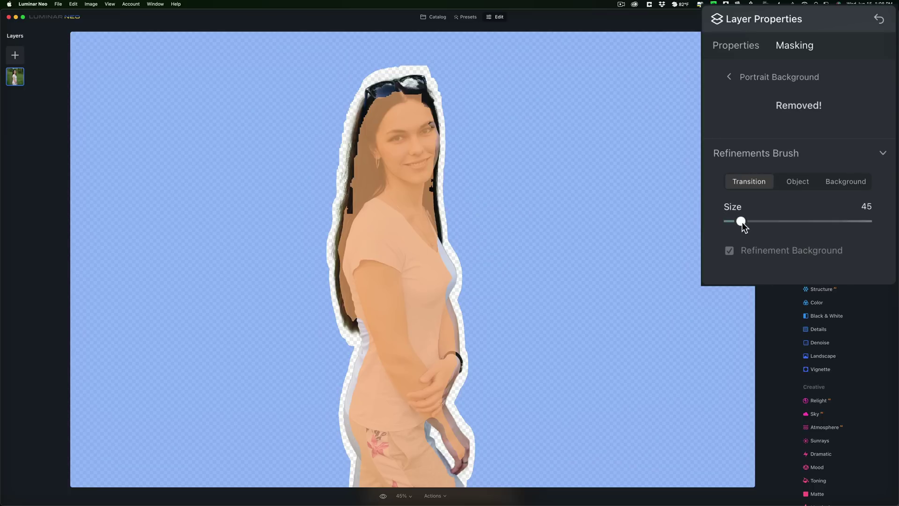
- Touch up the shoulder edge with a size 25 brush and close the refinement settings
left_click_drag(743, 227, 733, 221)
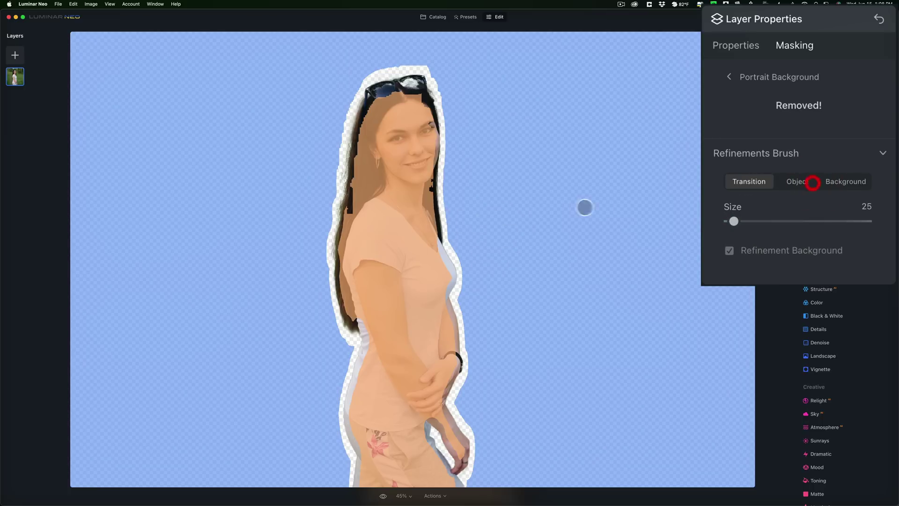
left_click(428, 221)
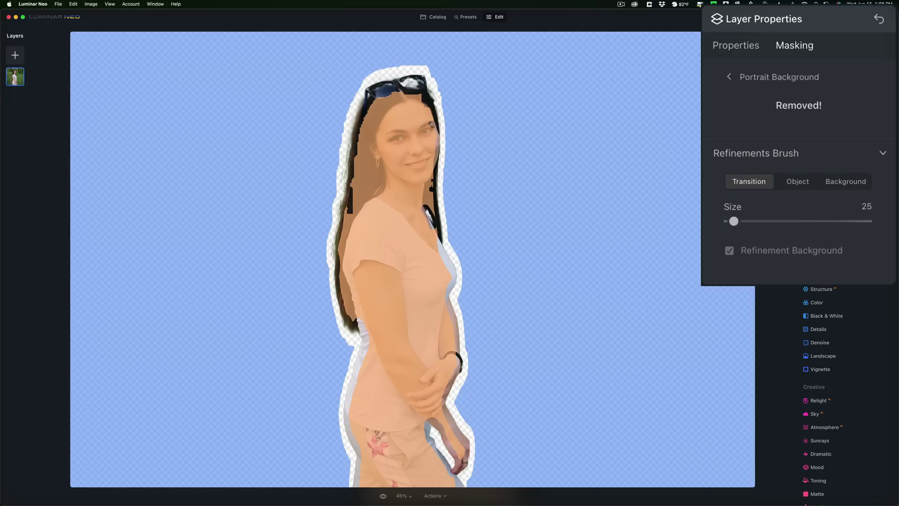
left_click(867, 152)
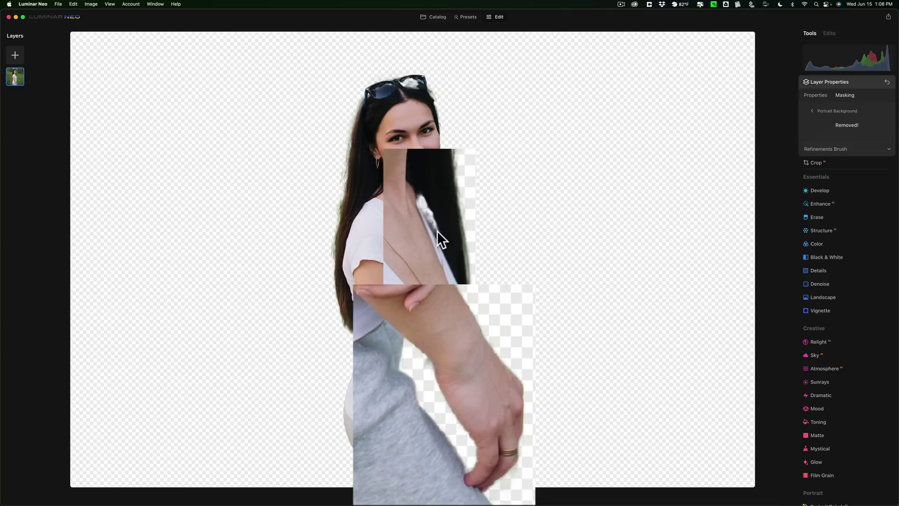
left_click(872, 83)
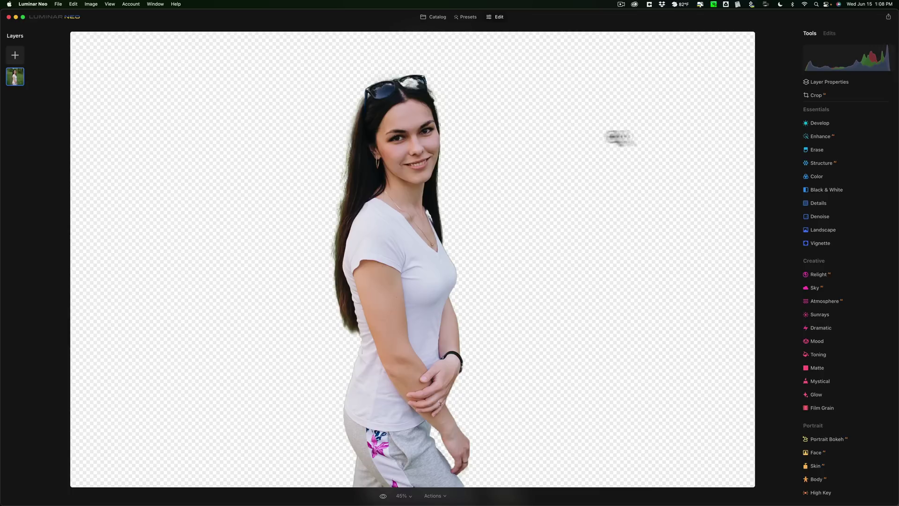
- Crop the cutout with a Free ratio to a tall, narrow frame around the woman
left_click(816, 95)
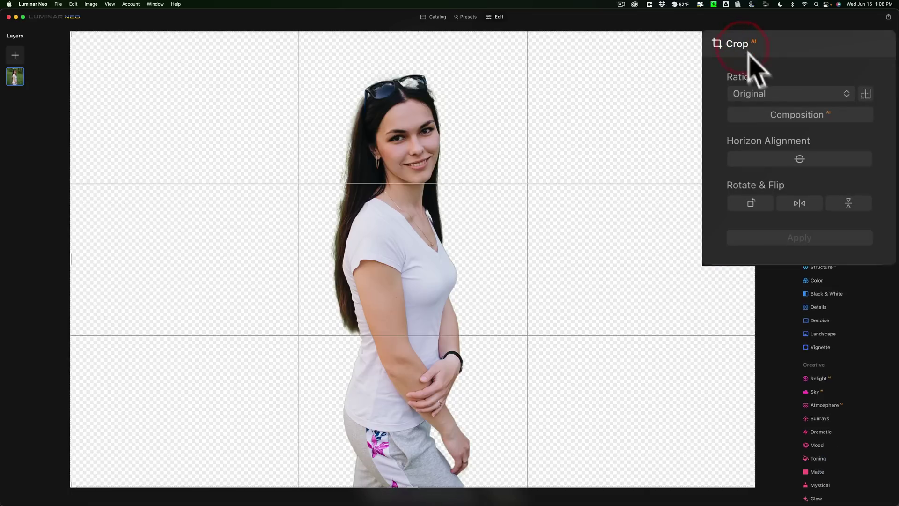
left_click(766, 95)
left_click(764, 116)
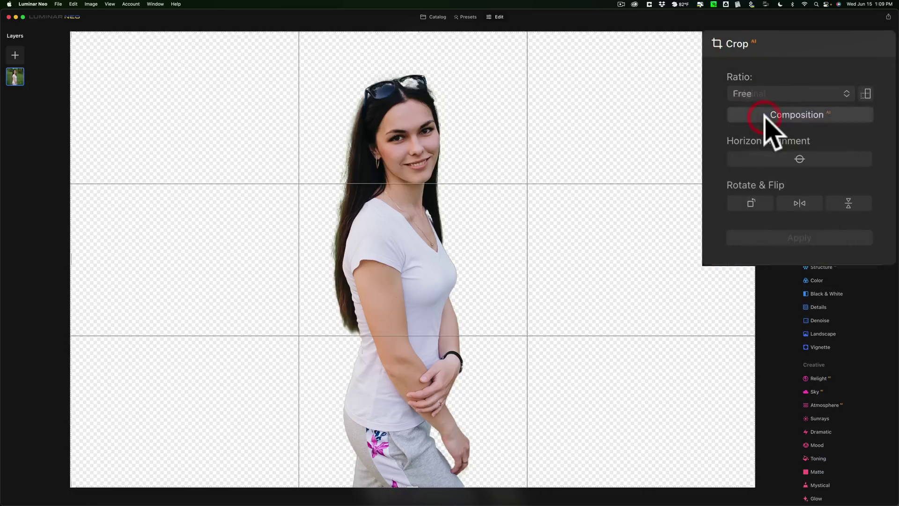
left_click_drag(70, 264, 285, 263)
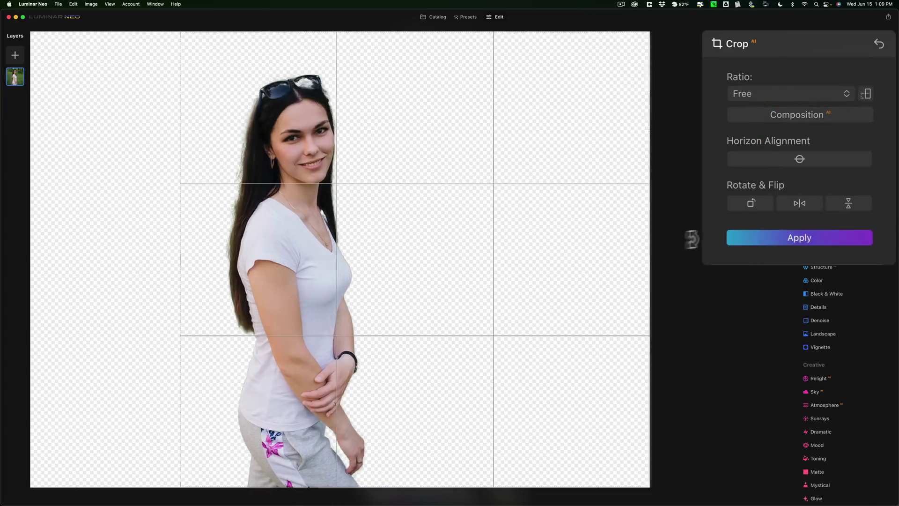
left_click_drag(648, 242, 394, 251)
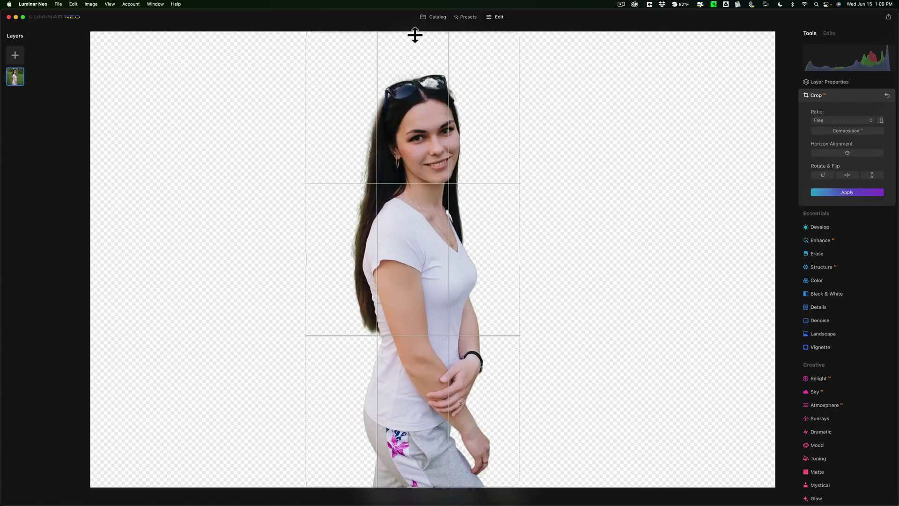
left_click_drag(418, 31, 420, 58)
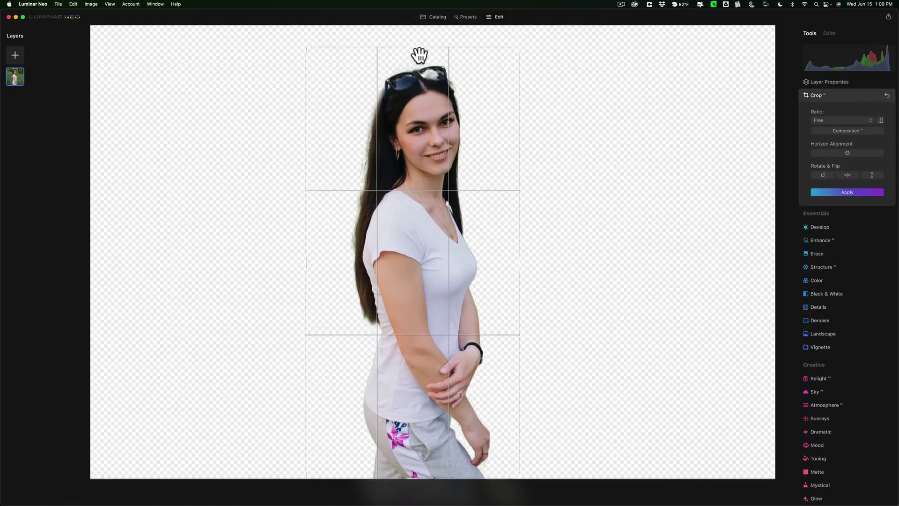
left_click(840, 91)
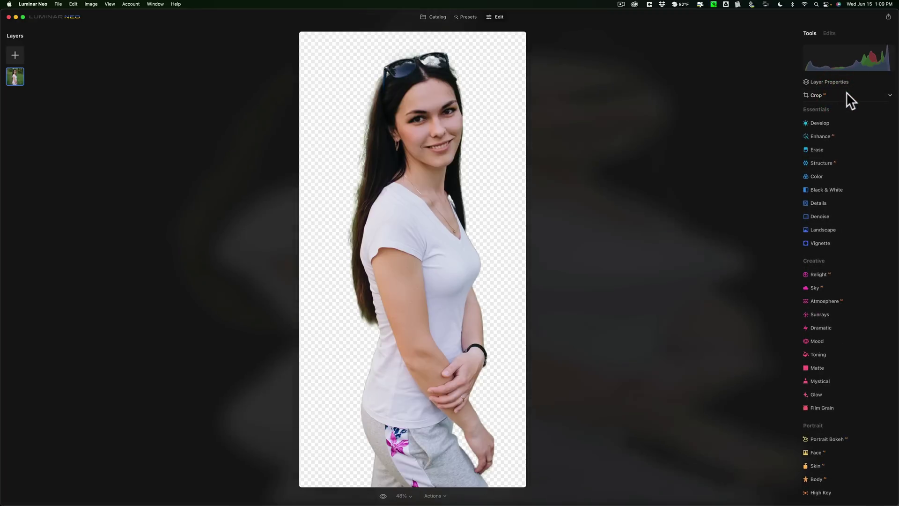
left_click(889, 17)
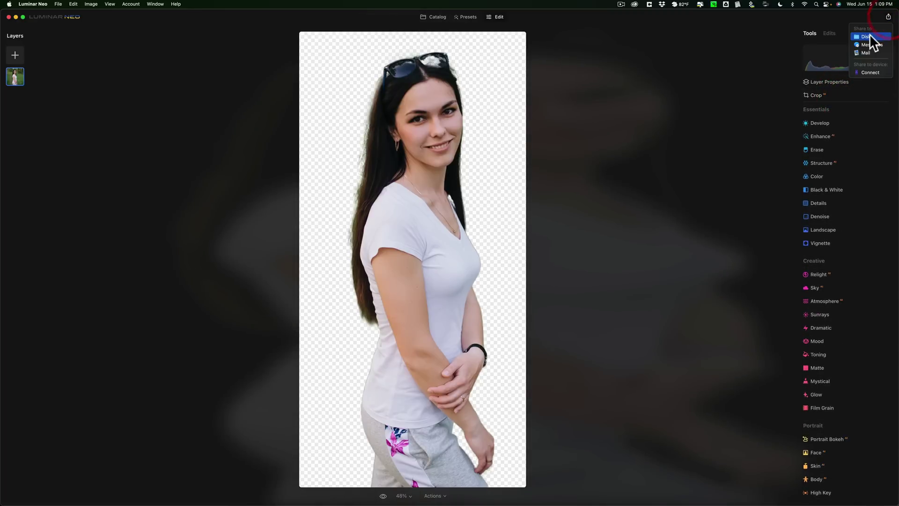
- Export the cutout to the Desktop as Summer.png, a PNG that keeps transparency
left_click(867, 37)
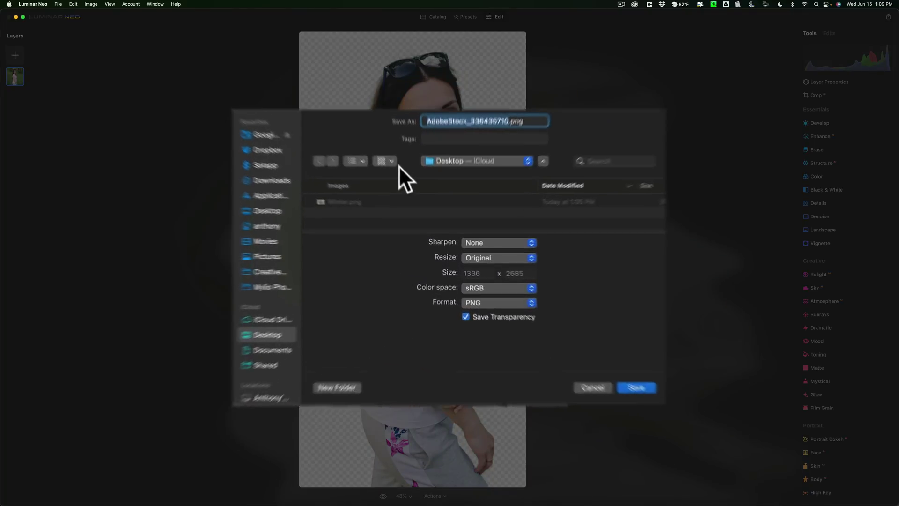
type("Summ")
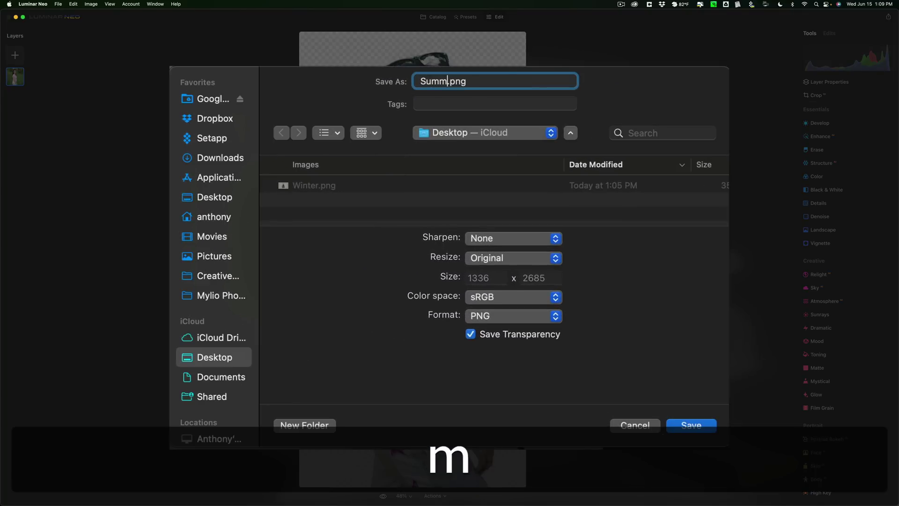
type("ber")
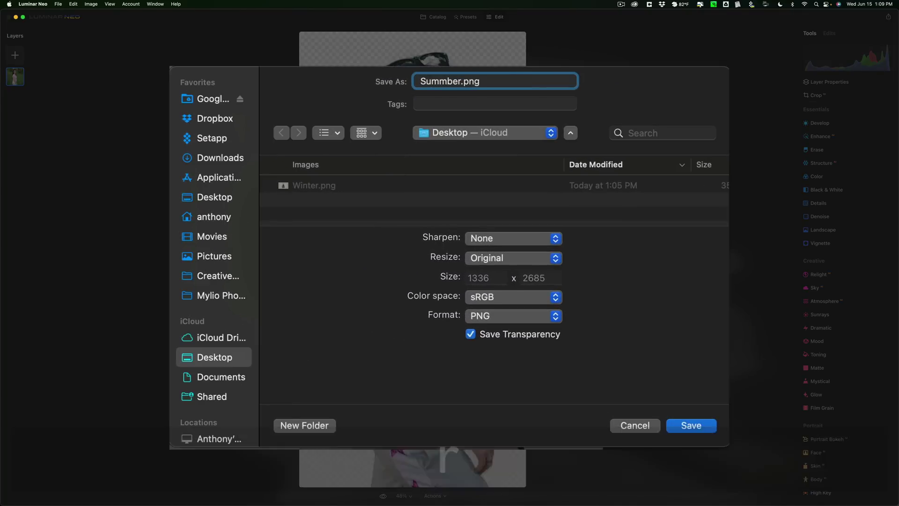
key("BackSpace")
key("BackSpace")
type("er")
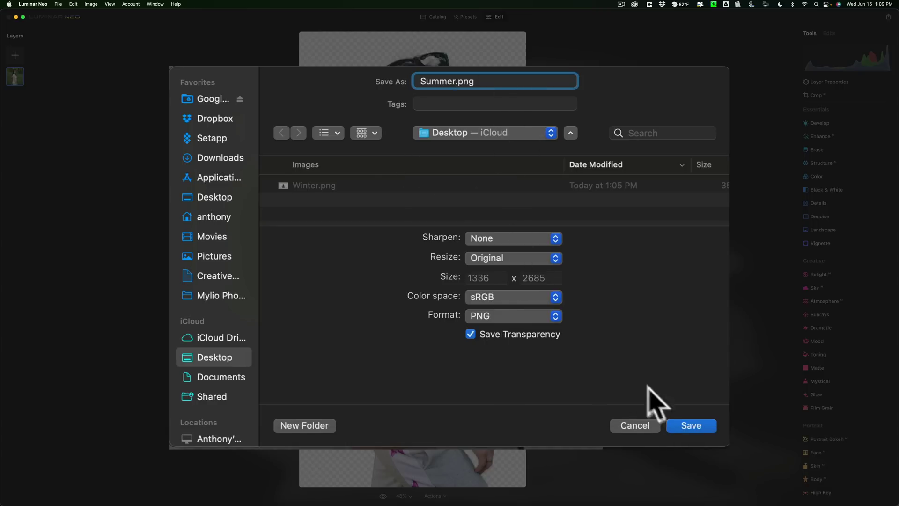
left_click(691, 425)
left_click(571, 339)
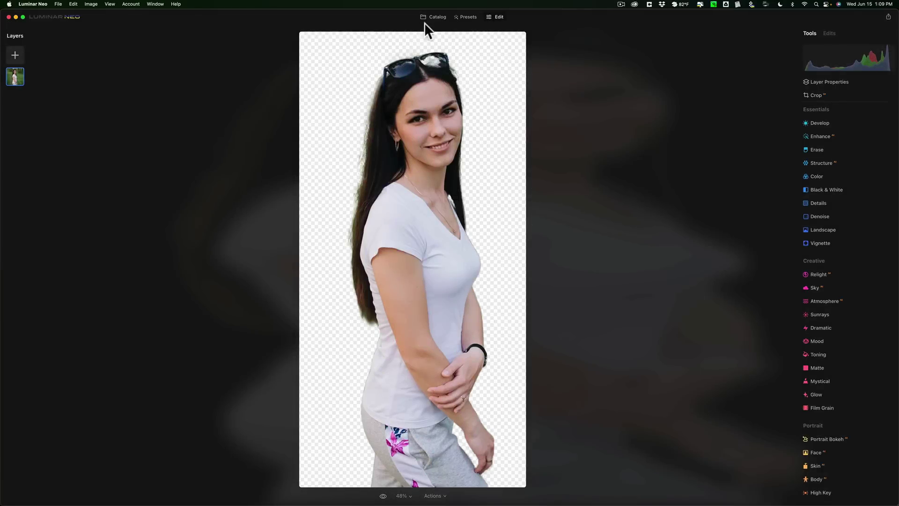
- Open the riverside park photo in Edit and start loading an image for a new layer
left_click(429, 16)
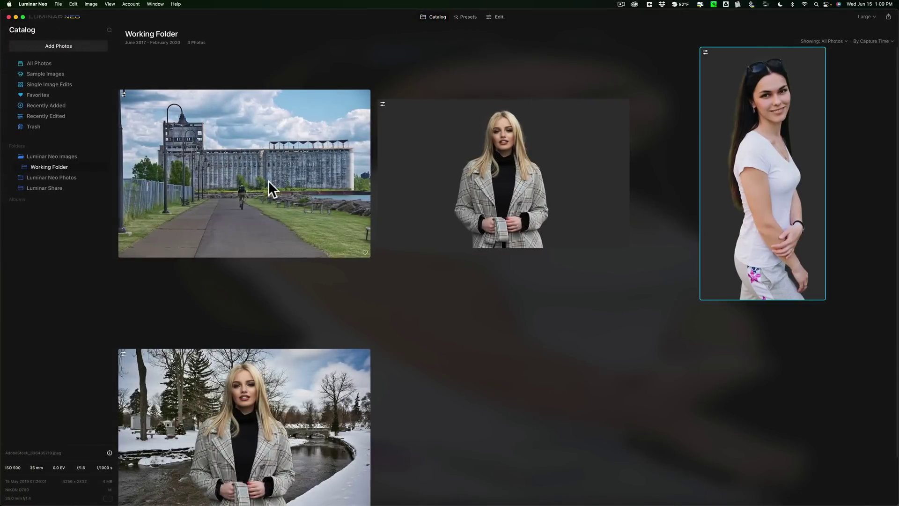
double_click(268, 181)
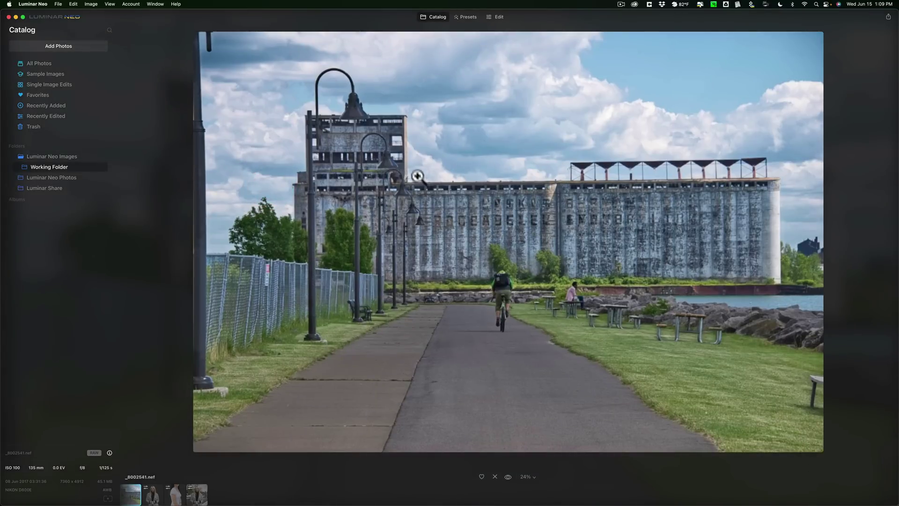
left_click(501, 17)
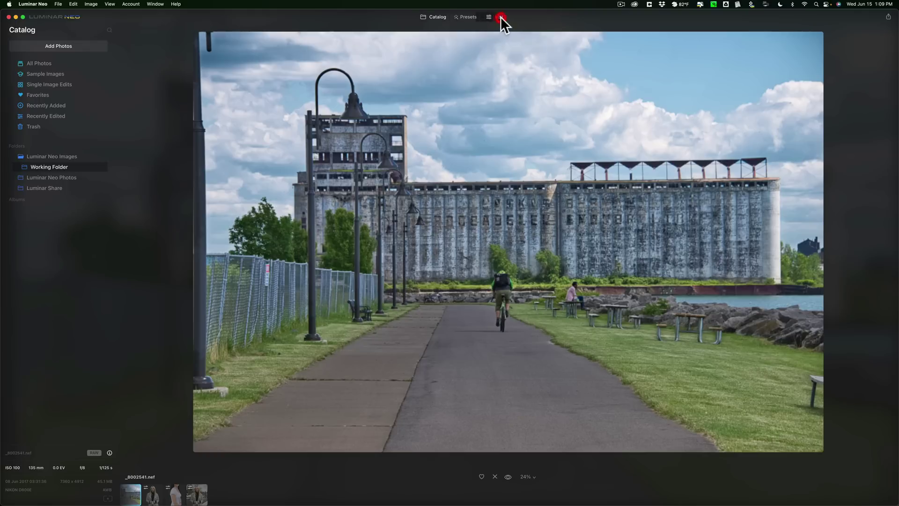
left_click(21, 44)
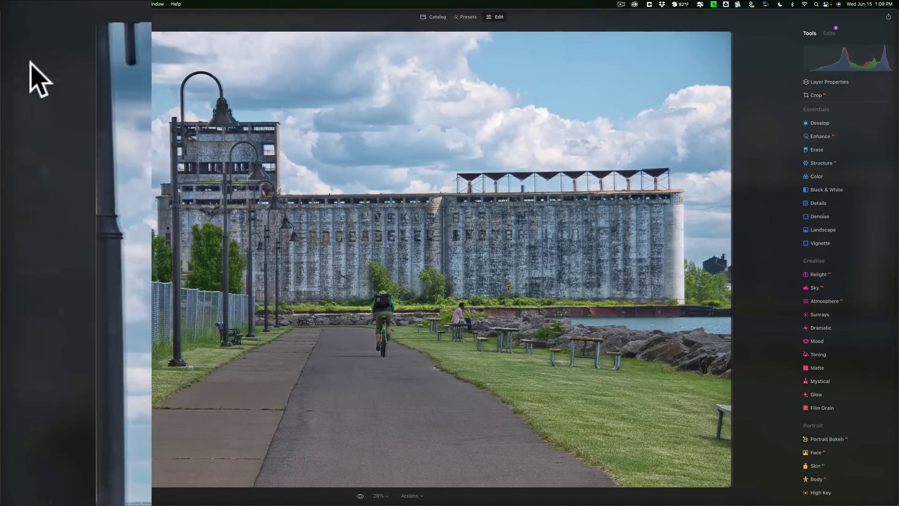
left_click(63, 43)
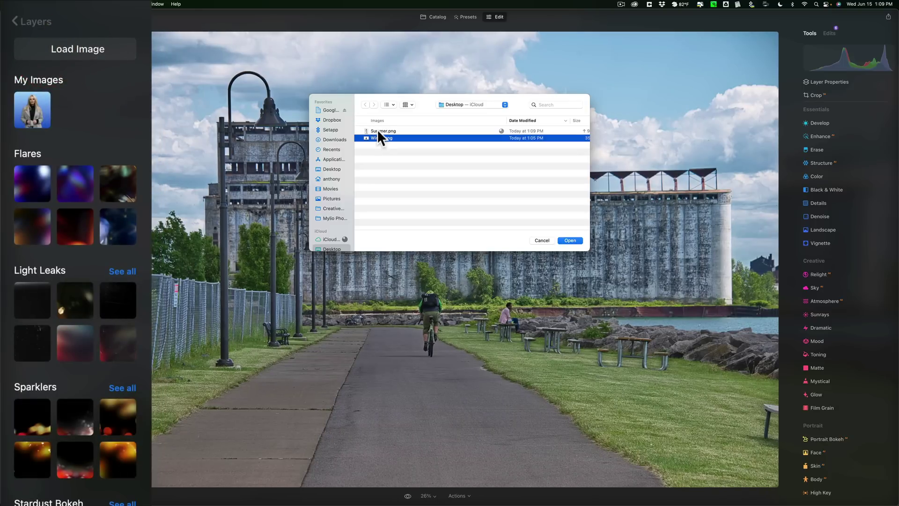
- Load Summer.png into My Images and add it as a layer over the park photo
left_click(378, 131)
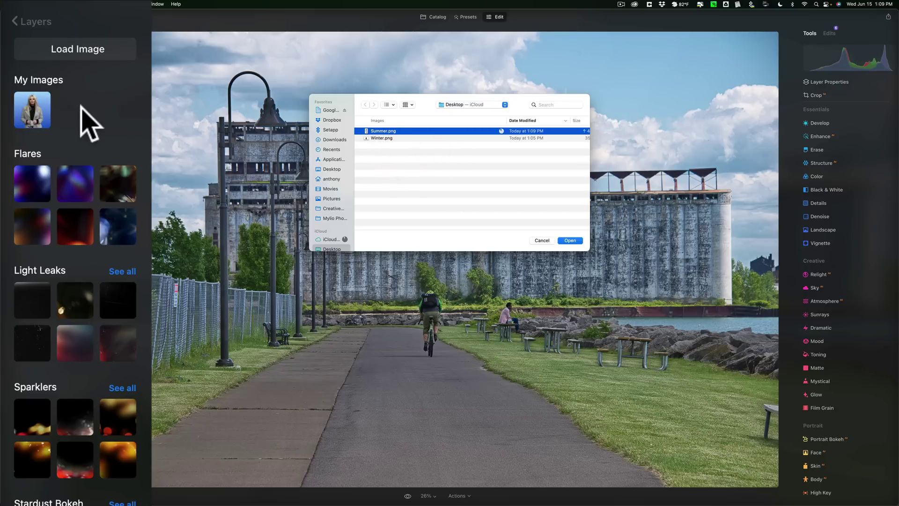
left_click(572, 240)
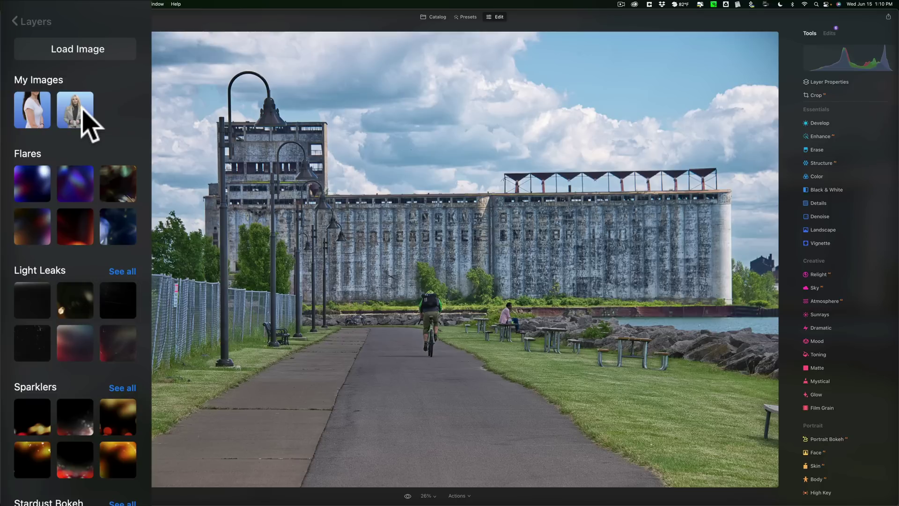
right_click(73, 106)
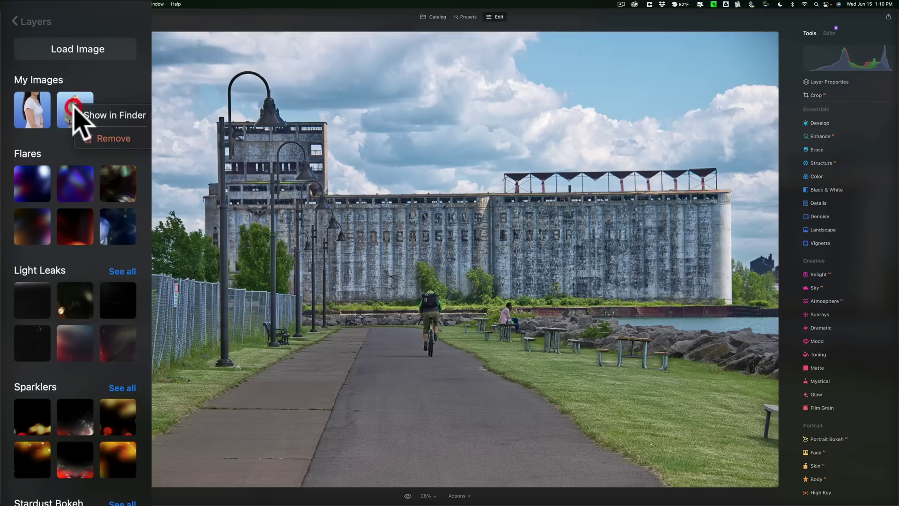
left_click(70, 109)
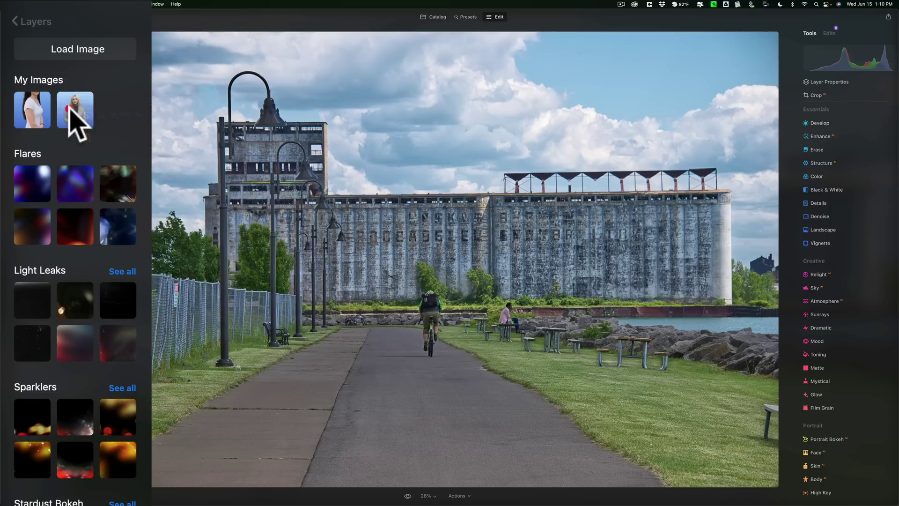
left_click(32, 110)
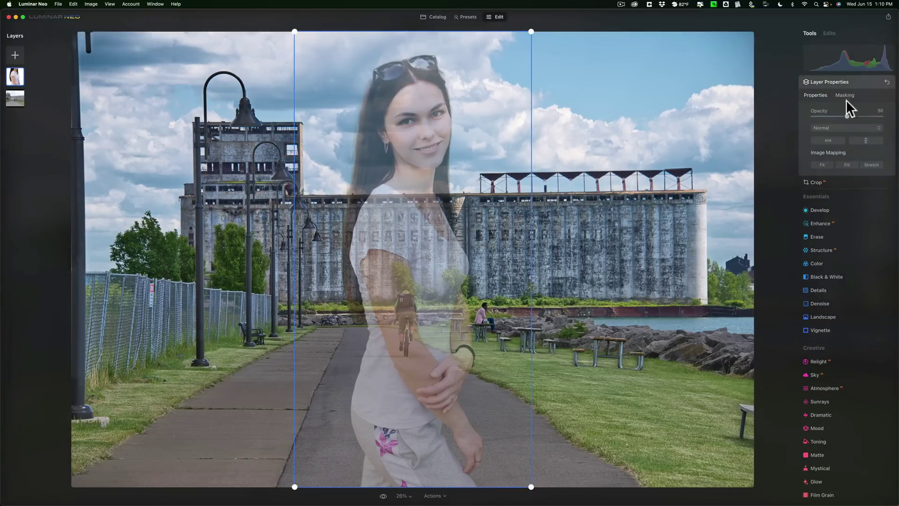
- Set the portrait layer to 100 opacity, scale it down, and move it left of the path
left_click_drag(847, 115, 896, 117)
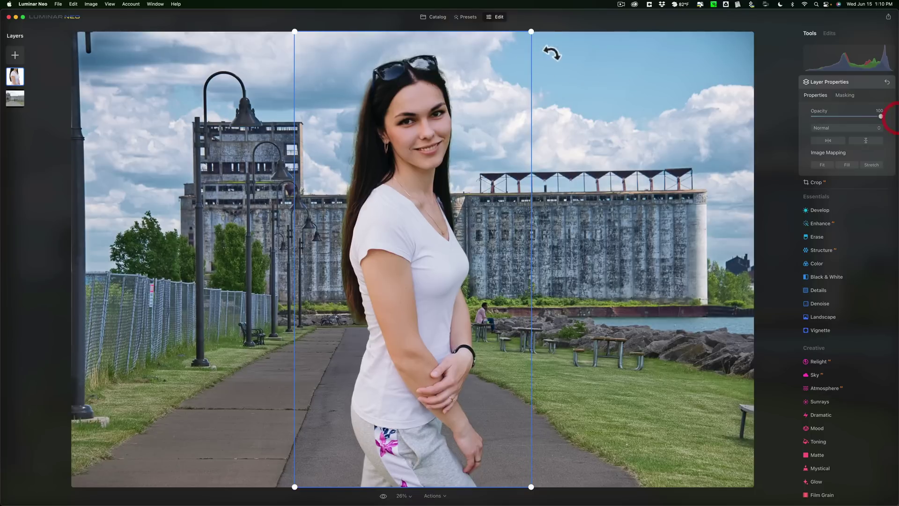
left_click_drag(531, 29, 484, 96)
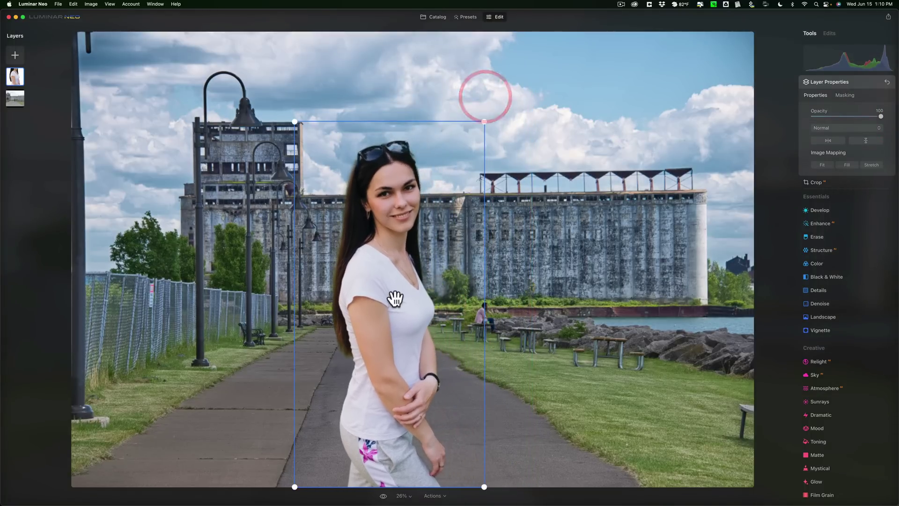
left_click_drag(396, 300, 268, 299)
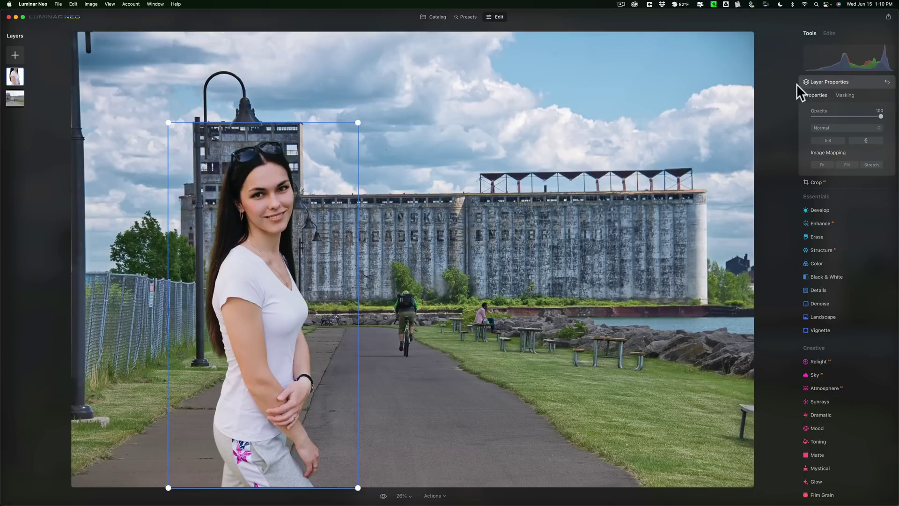
left_click(861, 80)
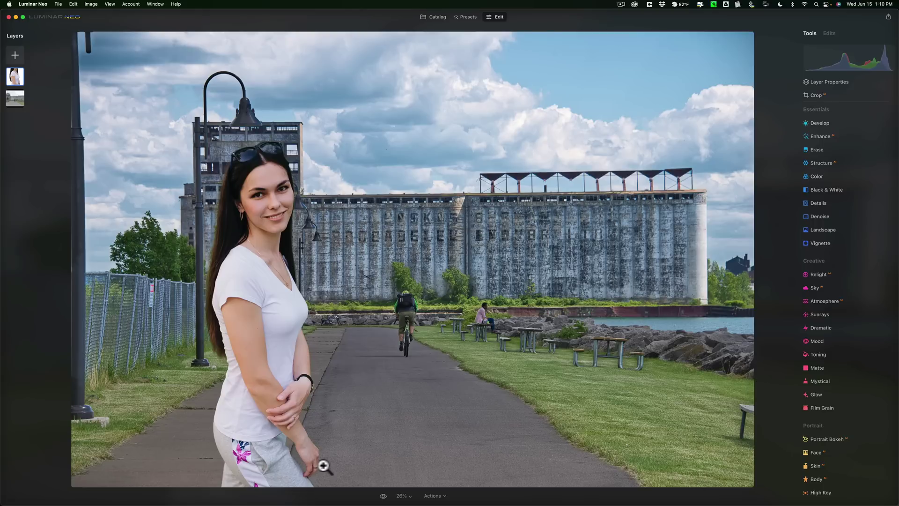
left_click(287, 447)
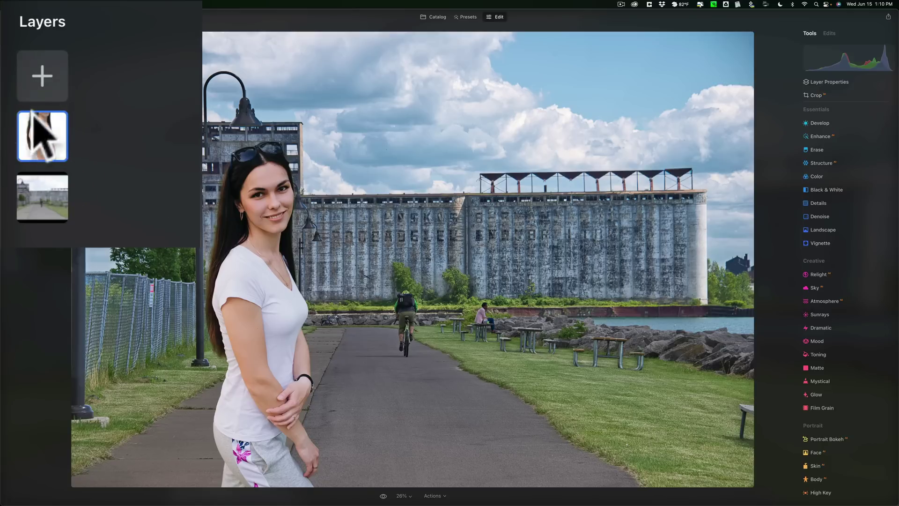
- Test a Develop exposure change on the portrait layer, then reset it to zero
left_click(822, 120)
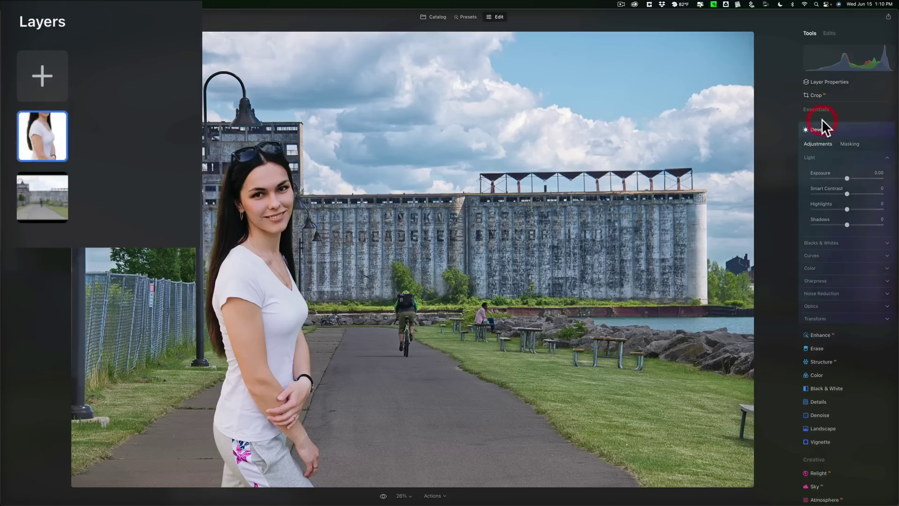
mouse_move(846, 176)
left_mouse_down()
mouse_move(791, 178)
mouse_move(867, 178)
mouse_move(825, 177)
mouse_move(858, 179)
mouse_move(850, 179)
left_mouse_up()
double_click(850, 179)
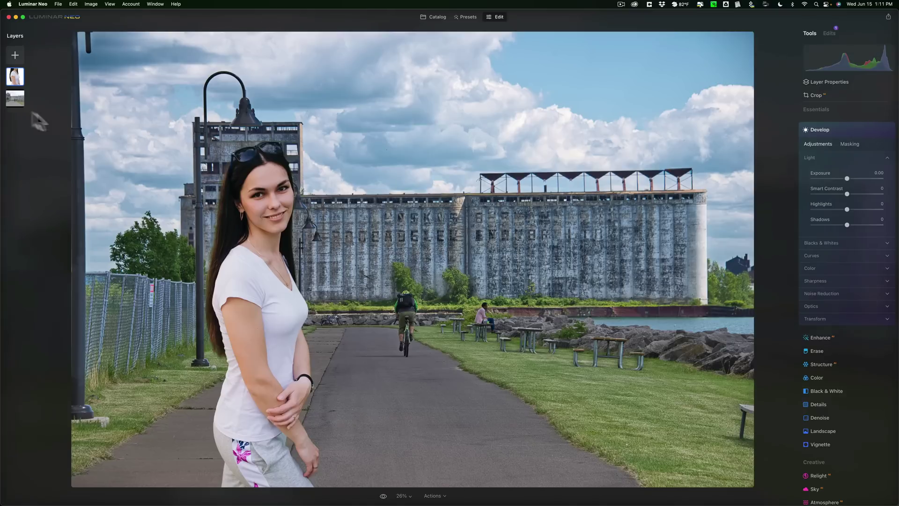
- Brighten the park background layer to Exposure 0.18
left_click(10, 99)
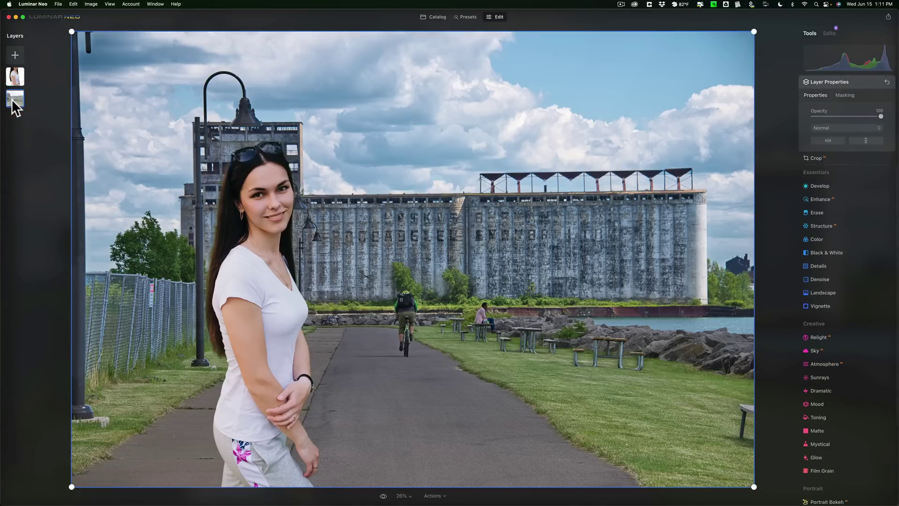
left_click(845, 185)
mouse_move(847, 176)
left_mouse_down()
mouse_move(813, 178)
mouse_move(844, 179)
left_mouse_up()
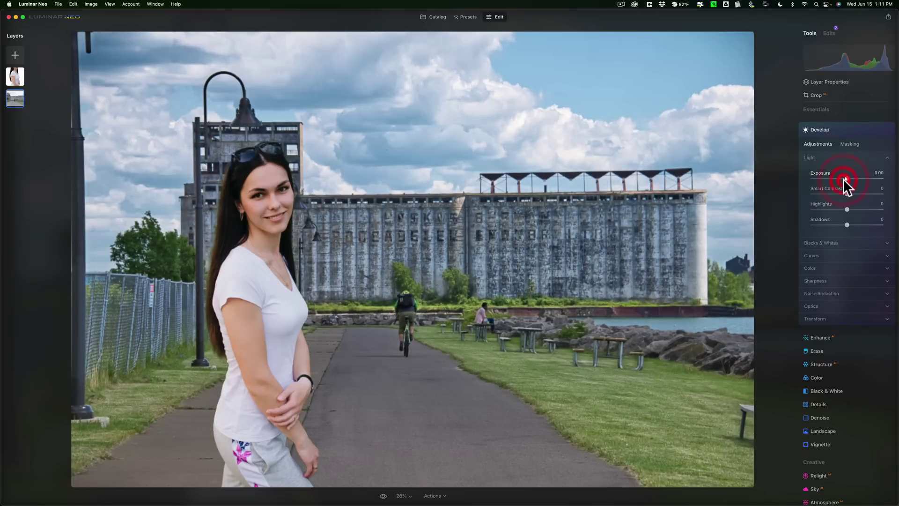
left_click(839, 127)
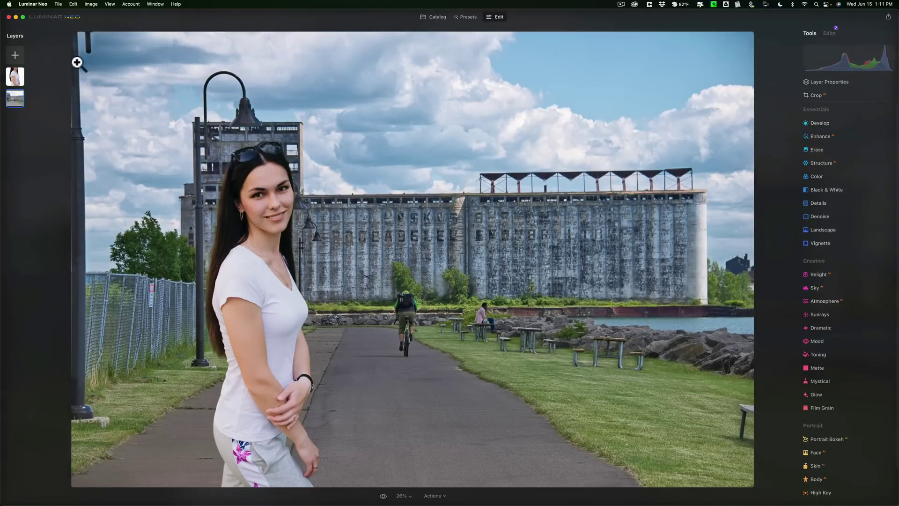
- Delete the portrait layer's Develop edit from its Edits list
left_click(16, 76)
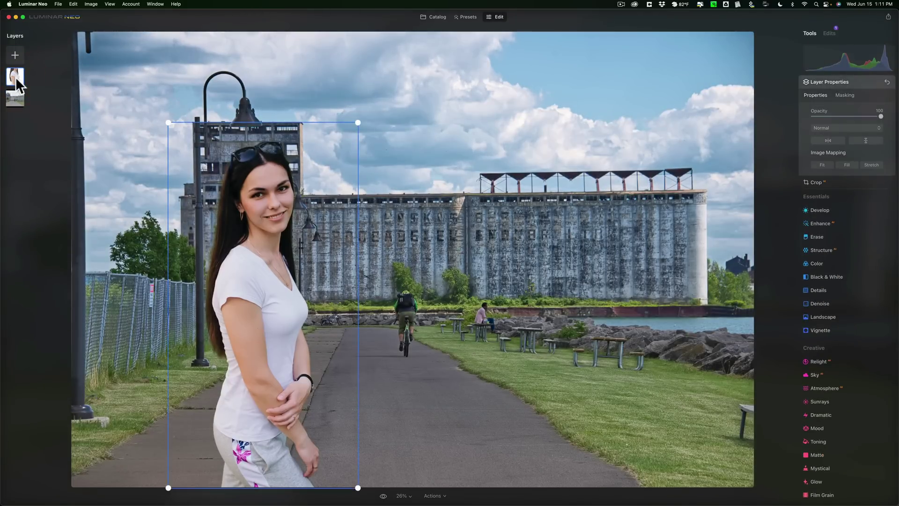
left_click(828, 32)
left_click(887, 48)
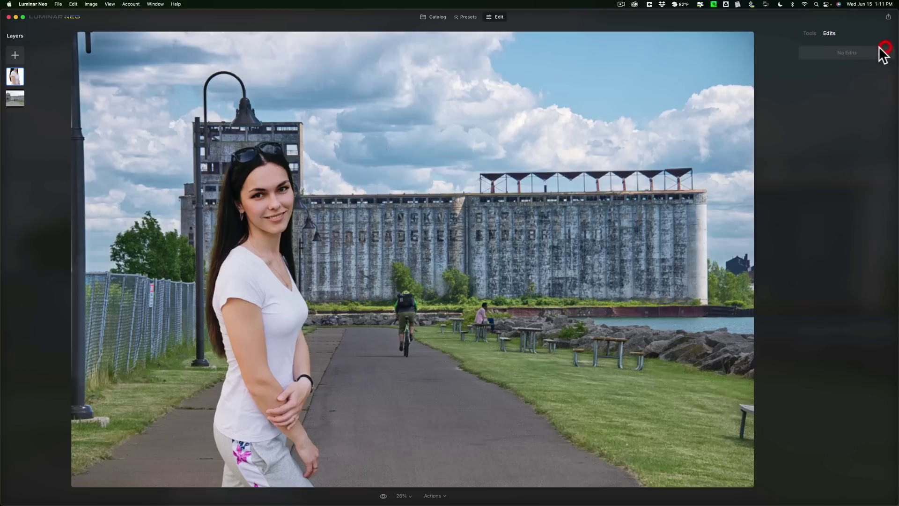
left_click(810, 32)
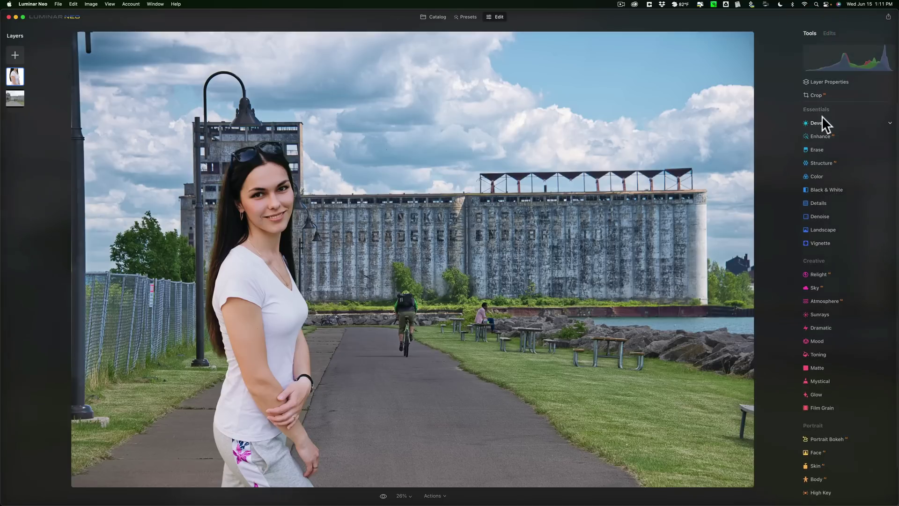
- Cool the white balance in Develop > Color, lowering Temperature to about -15
left_click(828, 171)
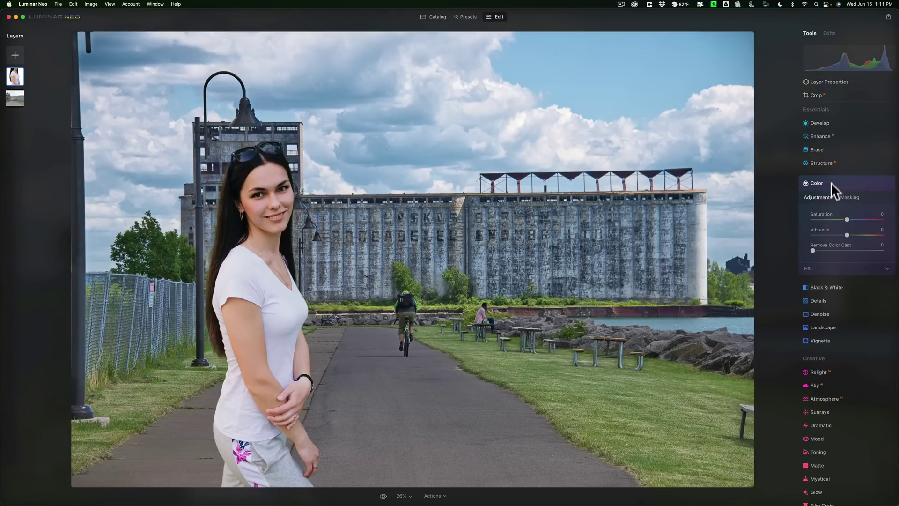
left_click(817, 122)
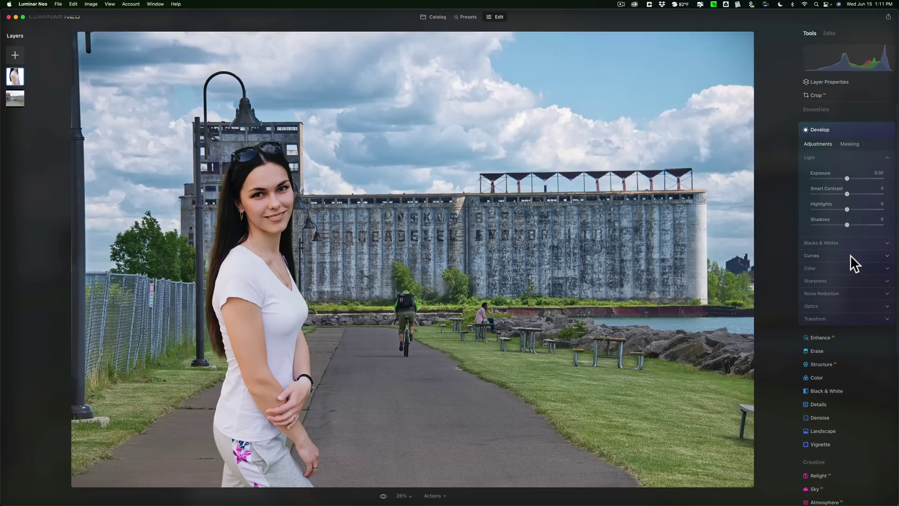
left_click(850, 268)
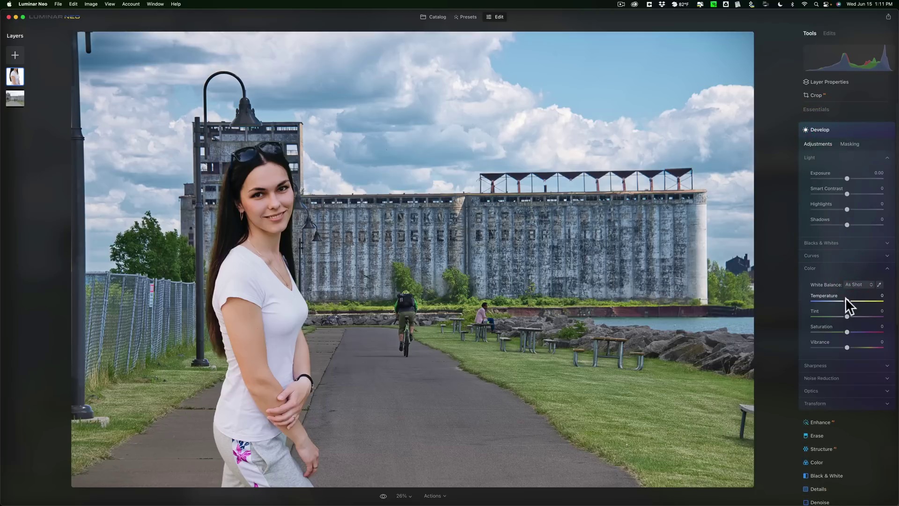
left_click_drag(846, 299, 845, 298)
left_click_drag(841, 298, 840, 298)
scroll(852, 120, "down", 1)
left_click(850, 124)
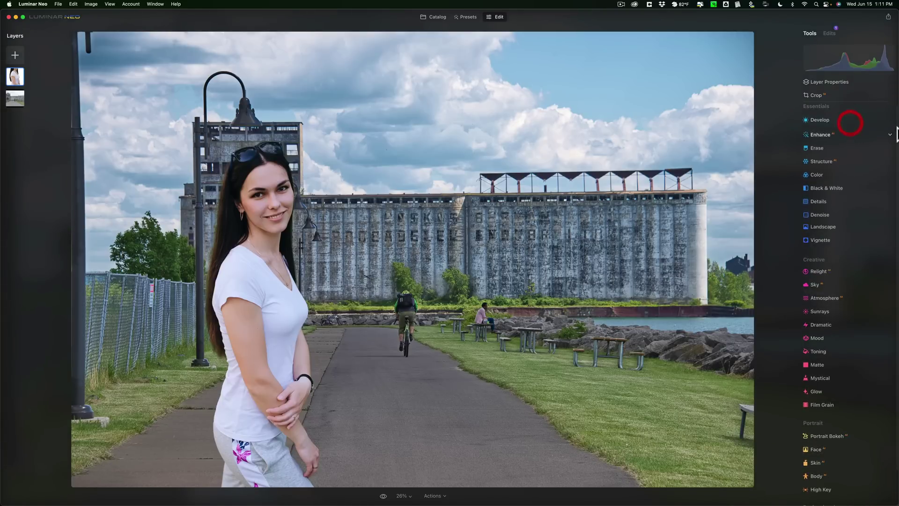